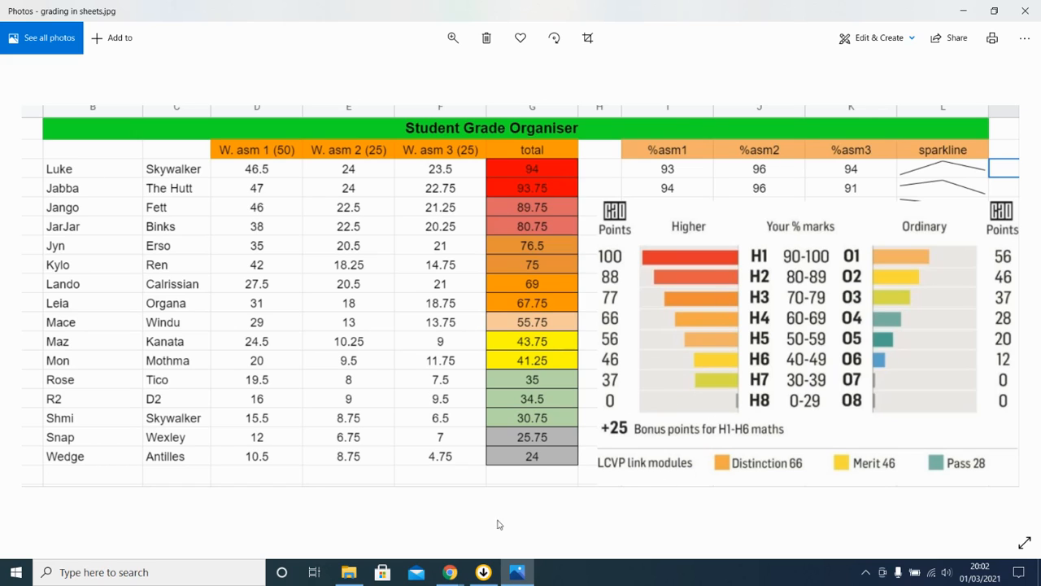
Switch to the "sorting range results" Google Sheet and enter =SPARKLINE(I3:K3) in cell L3
mouse_move(450, 574)
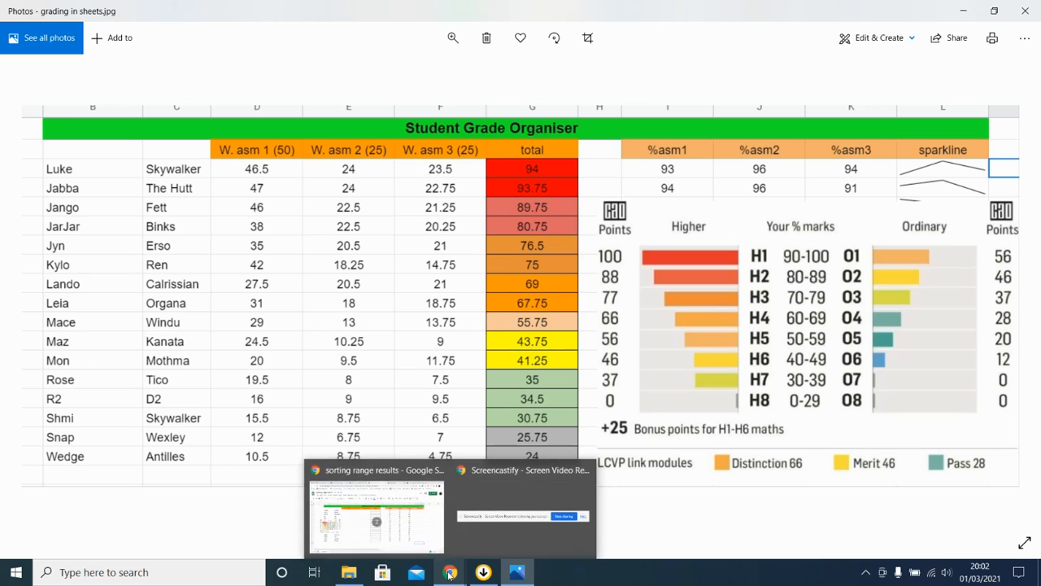
click(435, 500)
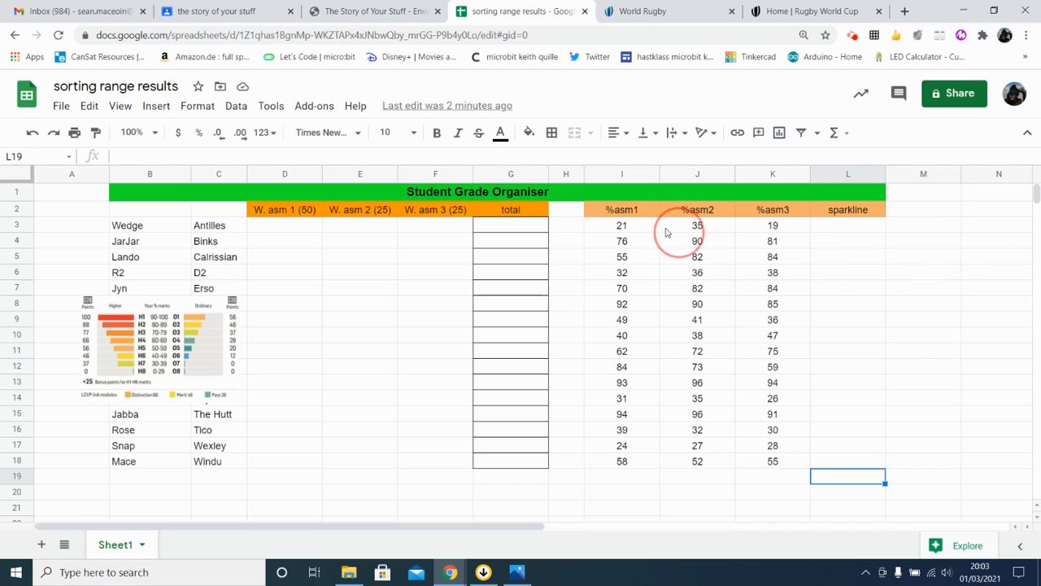
click(826, 231)
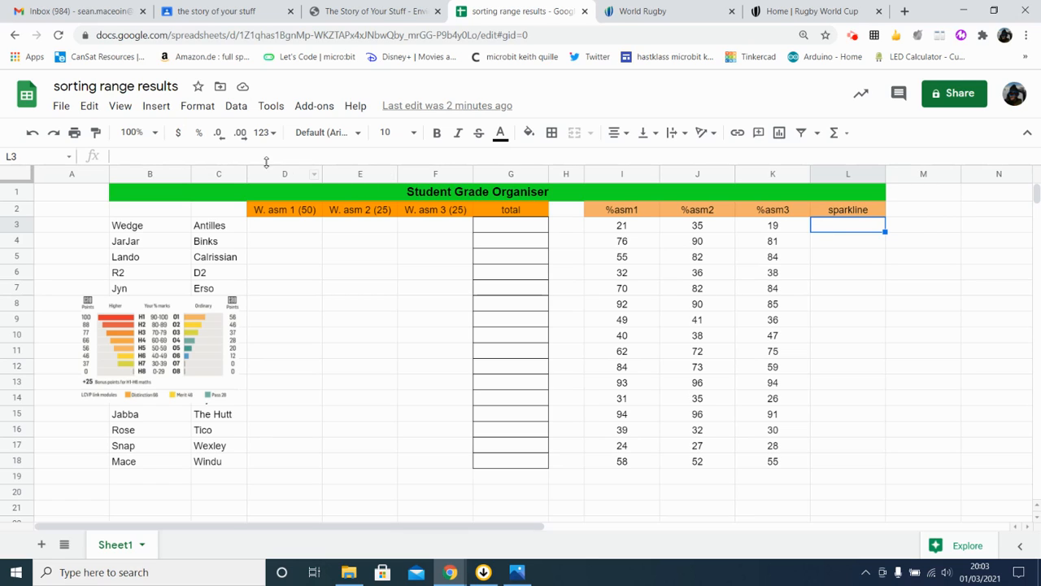
click(157, 108)
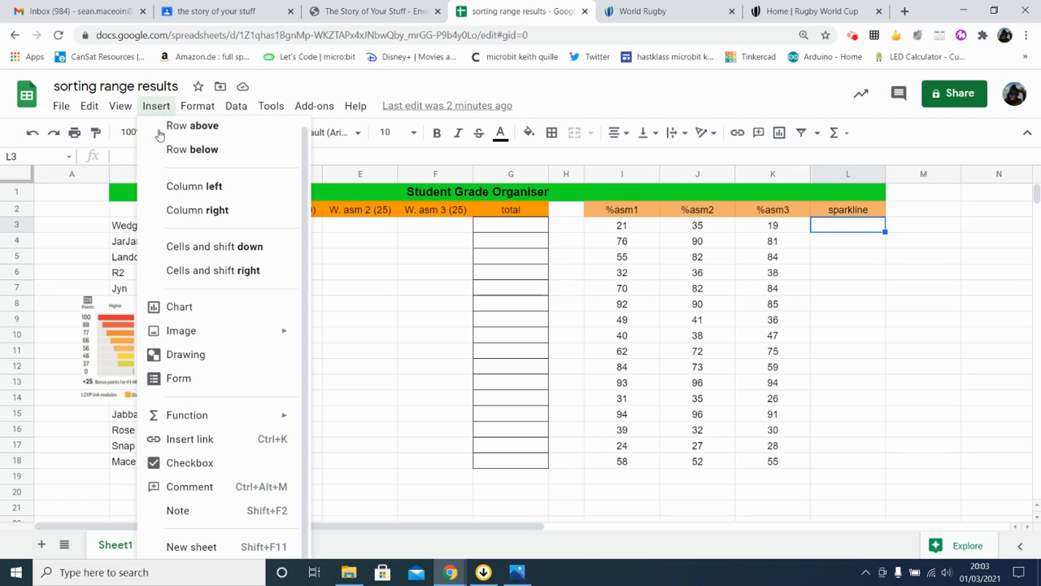
mouse_move(233, 421)
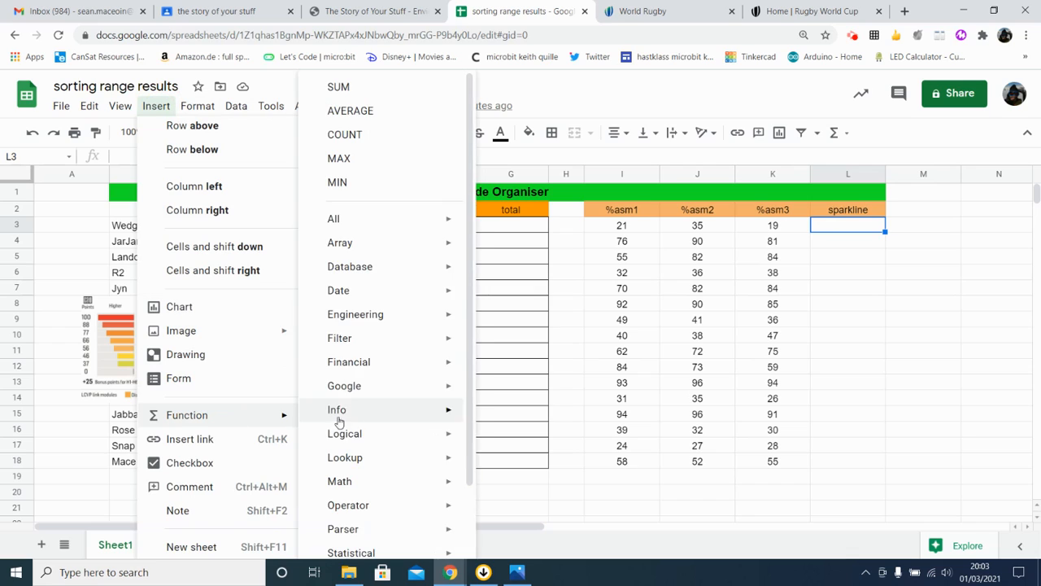
mouse_move(372, 217)
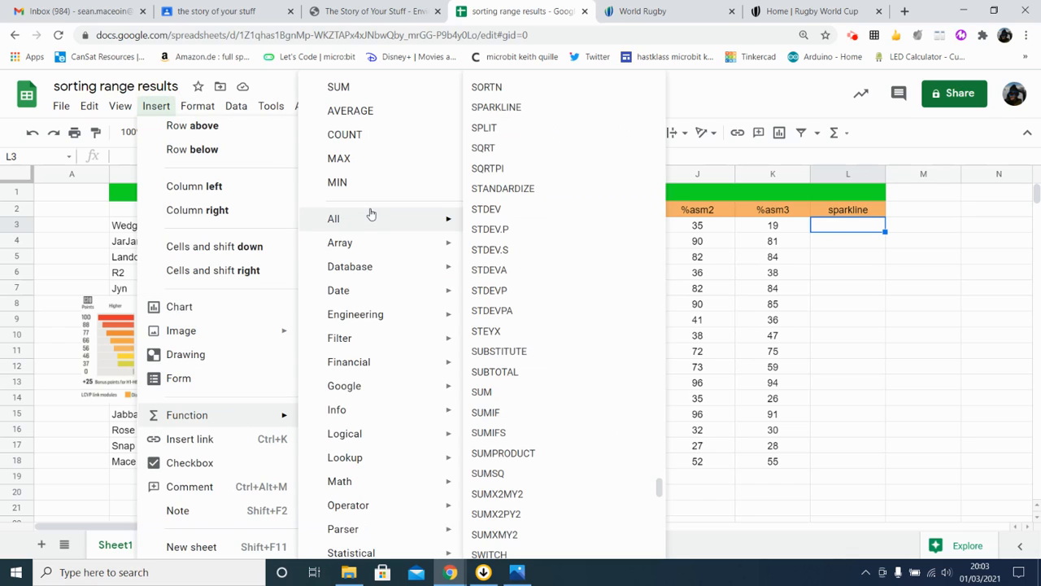
click(521, 108)
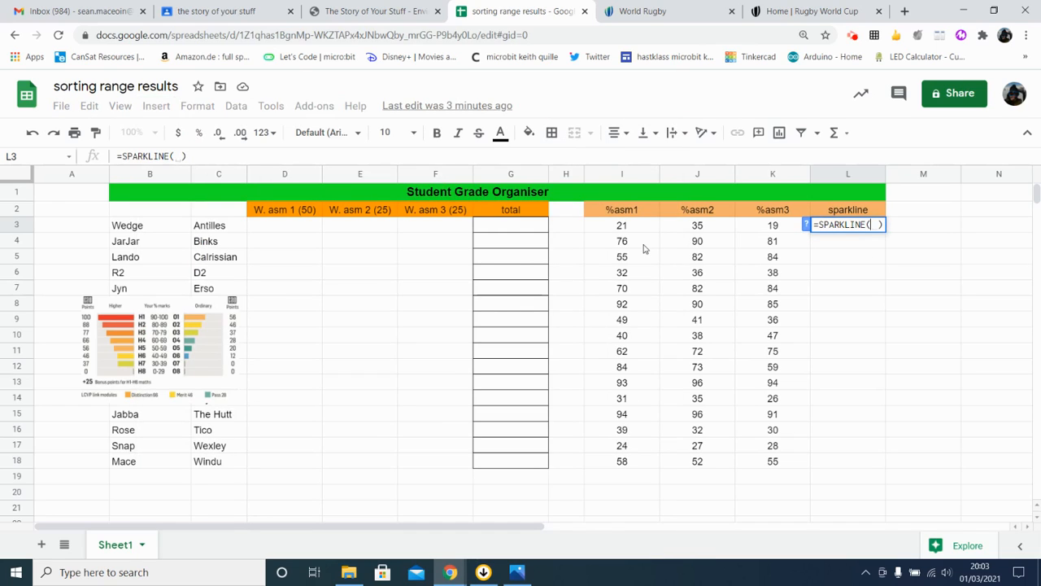
drag(649, 230, 752, 227)
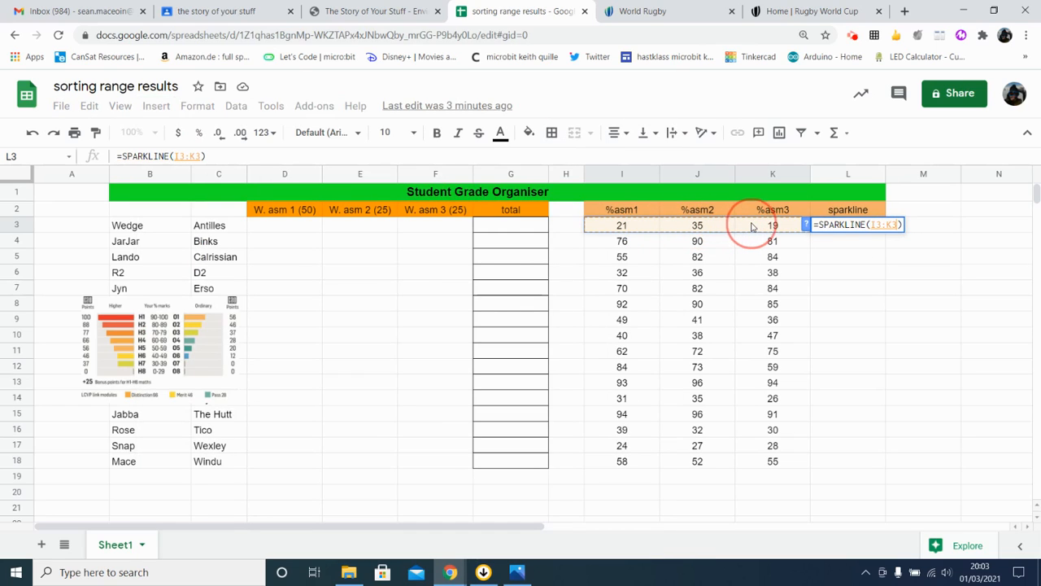
click(942, 298)
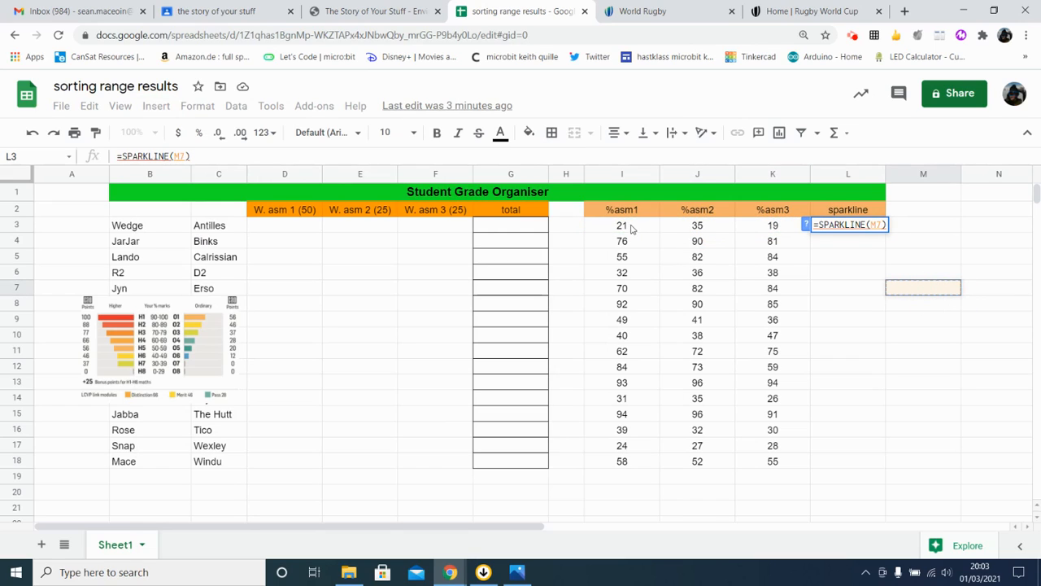
drag(631, 229, 752, 226)
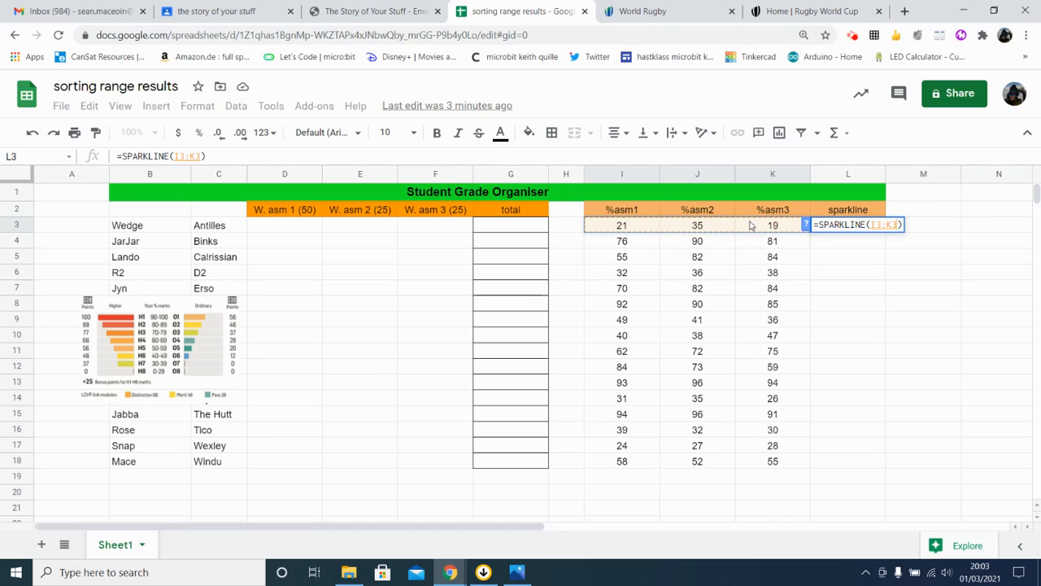
key(Return)
click(938, 290)
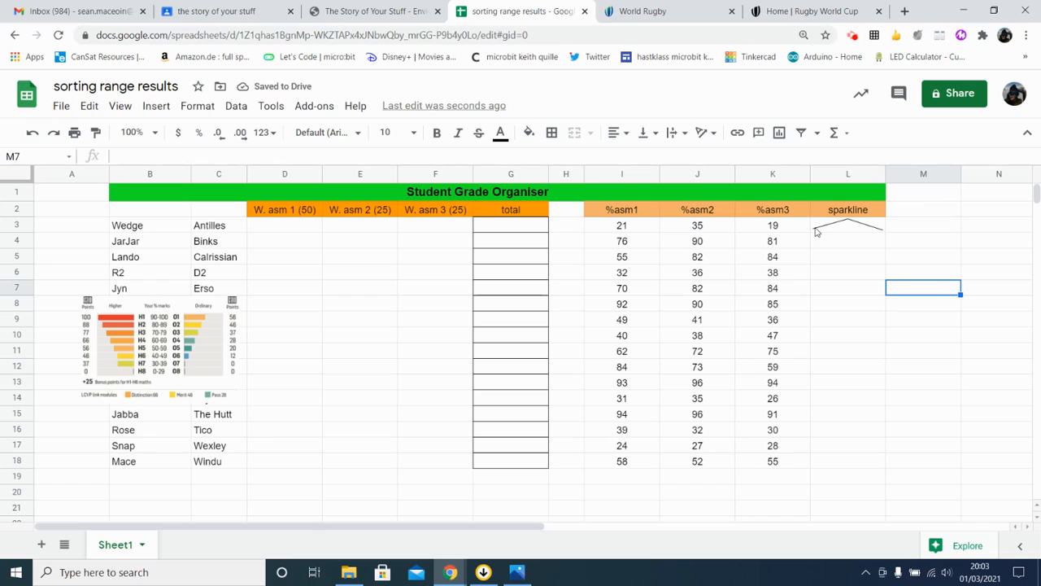
Fill the sparkline formula from L3 down through L18
click(858, 231)
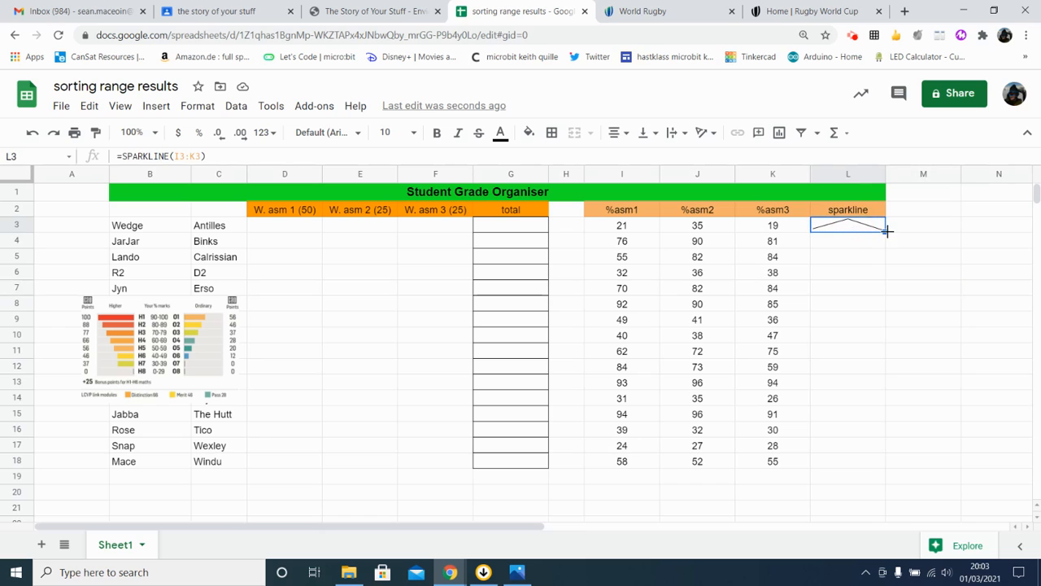
drag(886, 231, 881, 462)
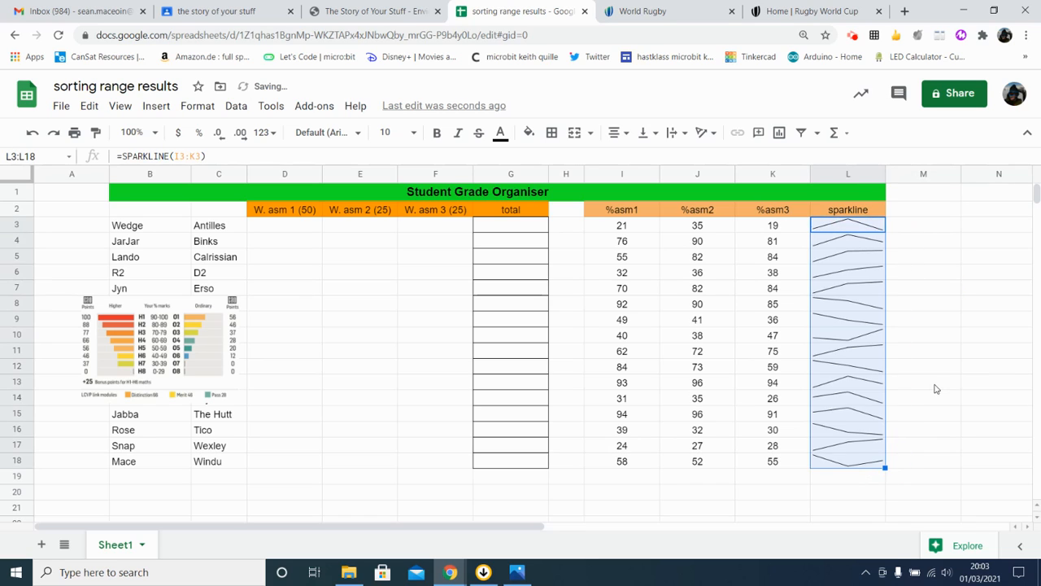
click(936, 389)
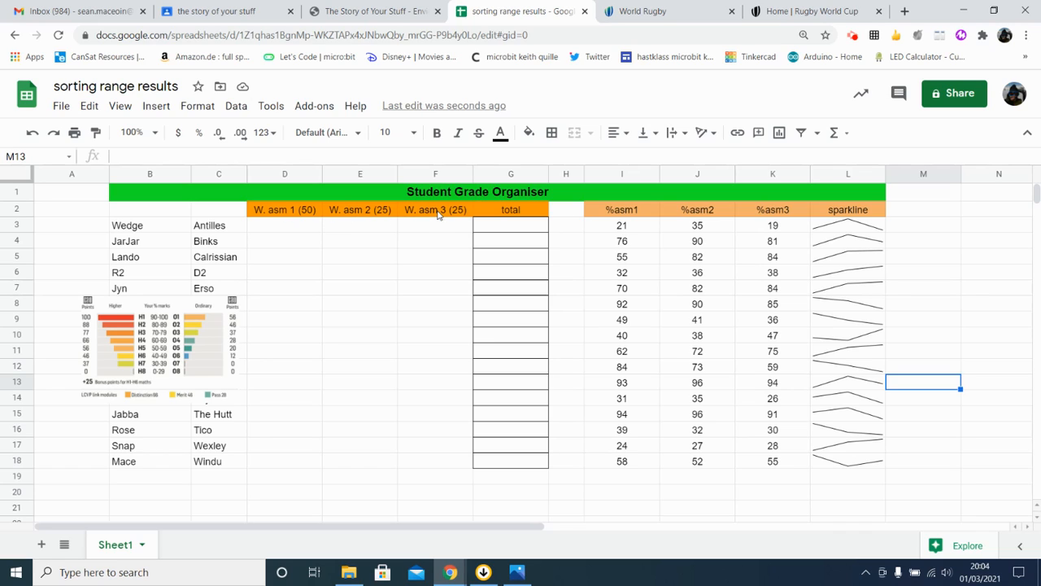
Enter the weighted assessment 1 formula =(I3/100)*50 in cell D3
click(295, 227)
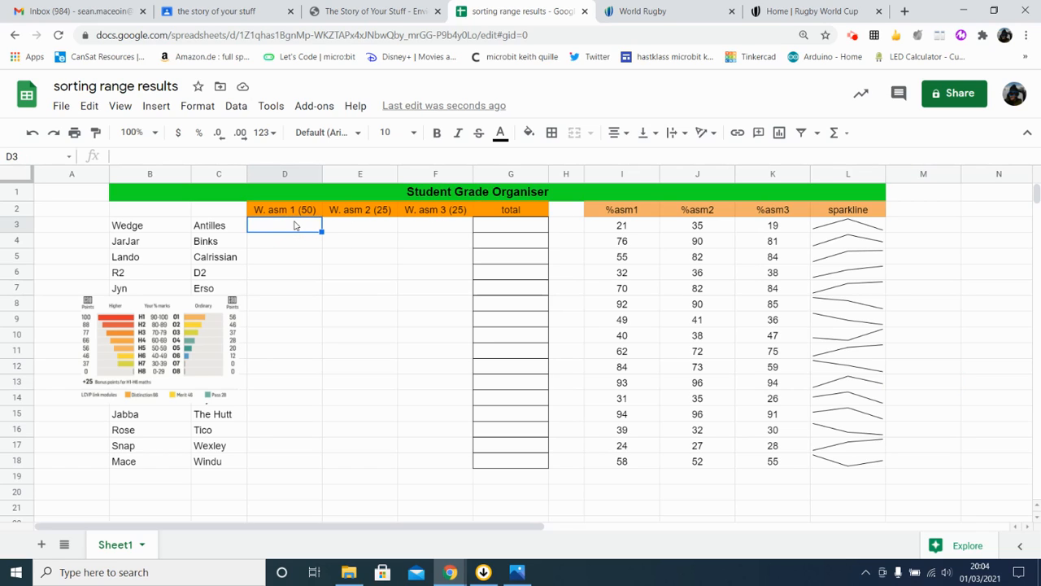
text(=()
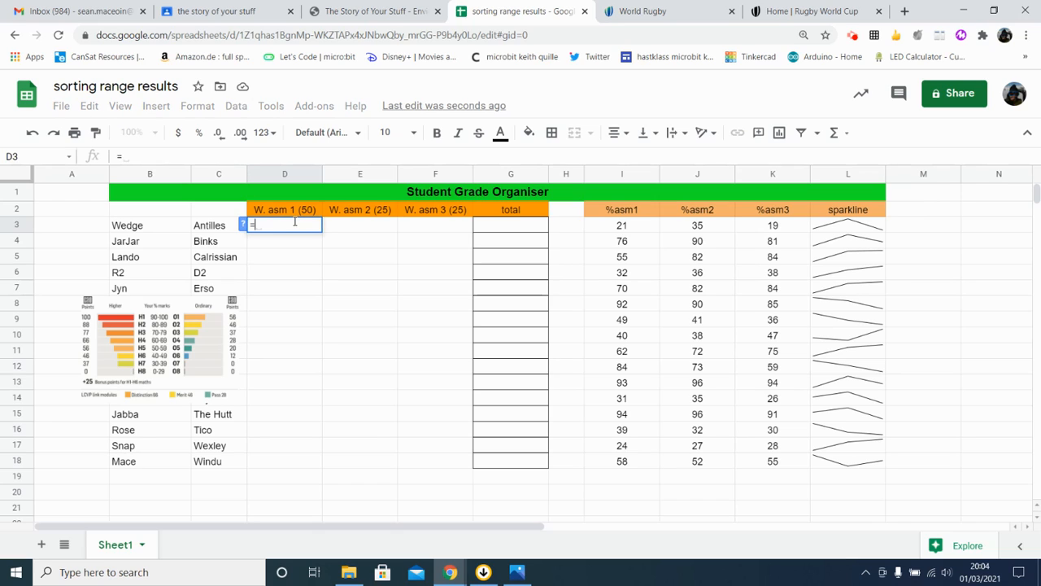
click(598, 234)
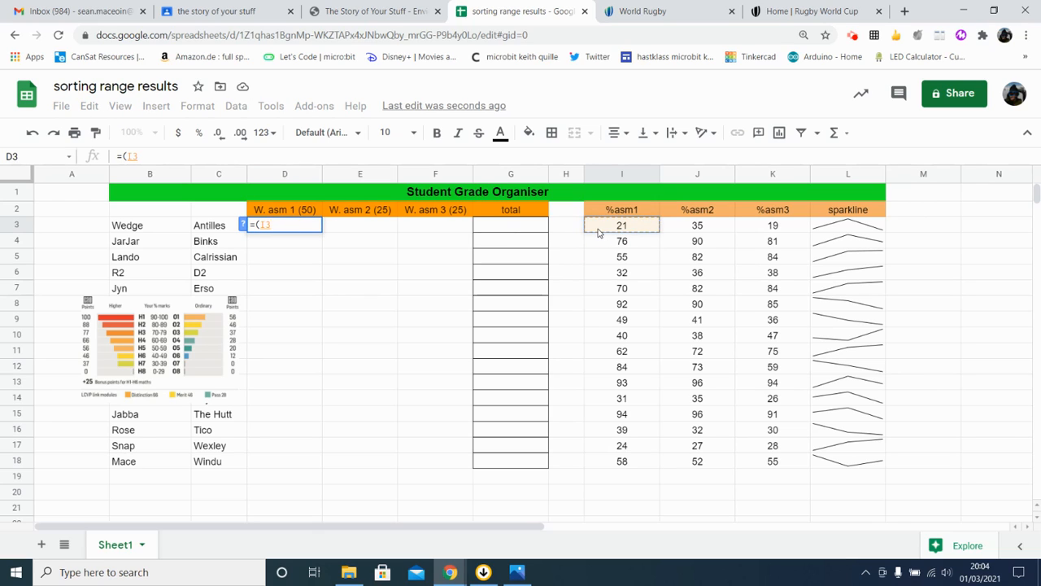
text(/100)
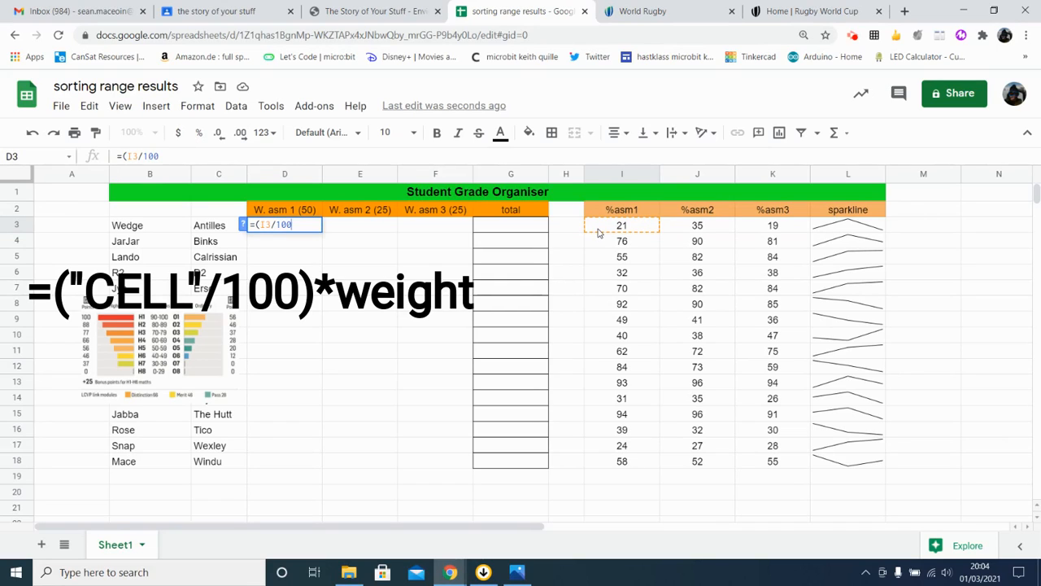
text()*)
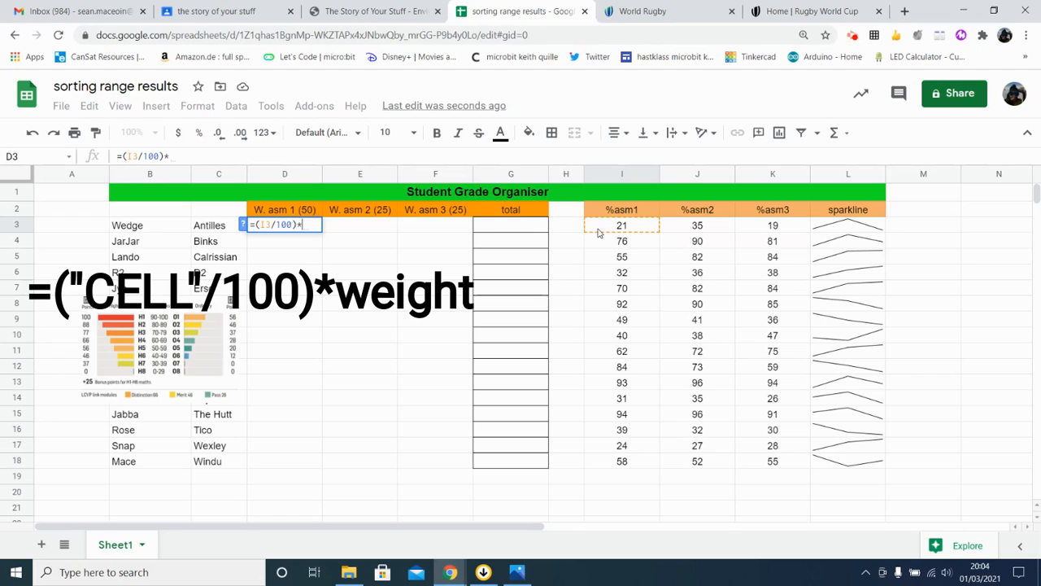
text(50)
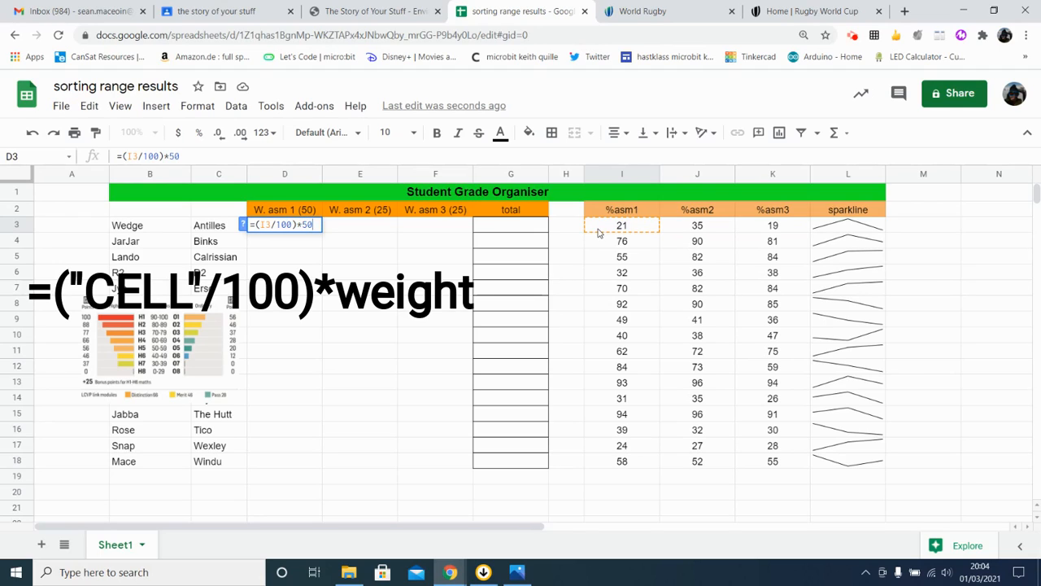
key(Return)
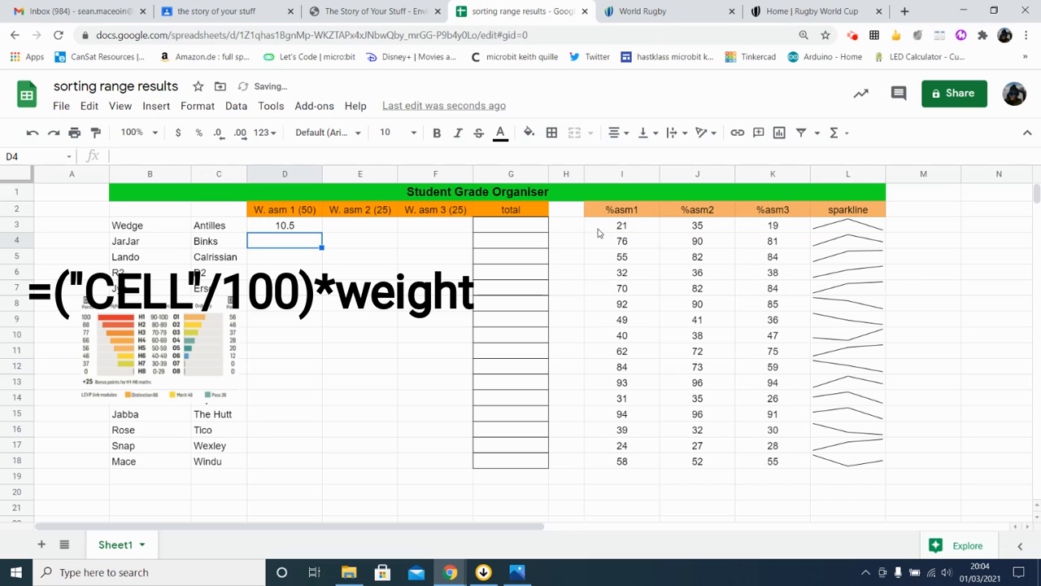
Enter the weighted assessment 2 formula =(J3/100)*25 in cell E3
click(371, 230)
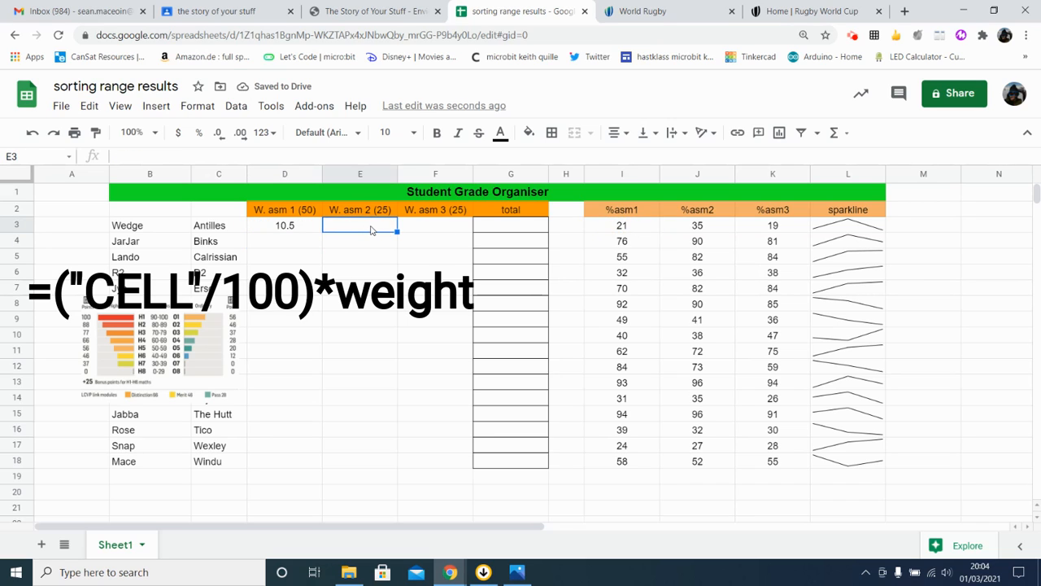
text(=()
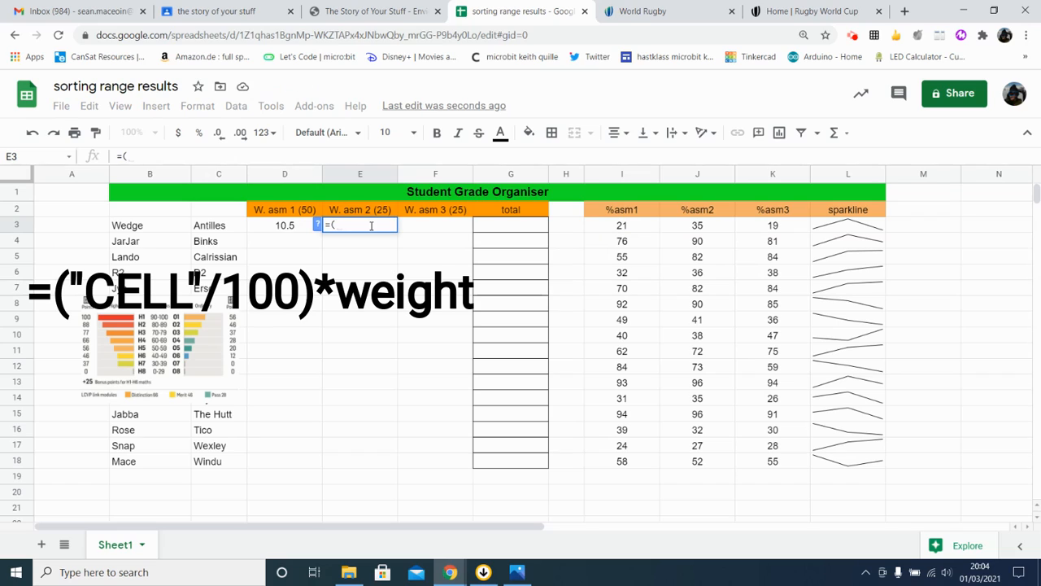
click(682, 231)
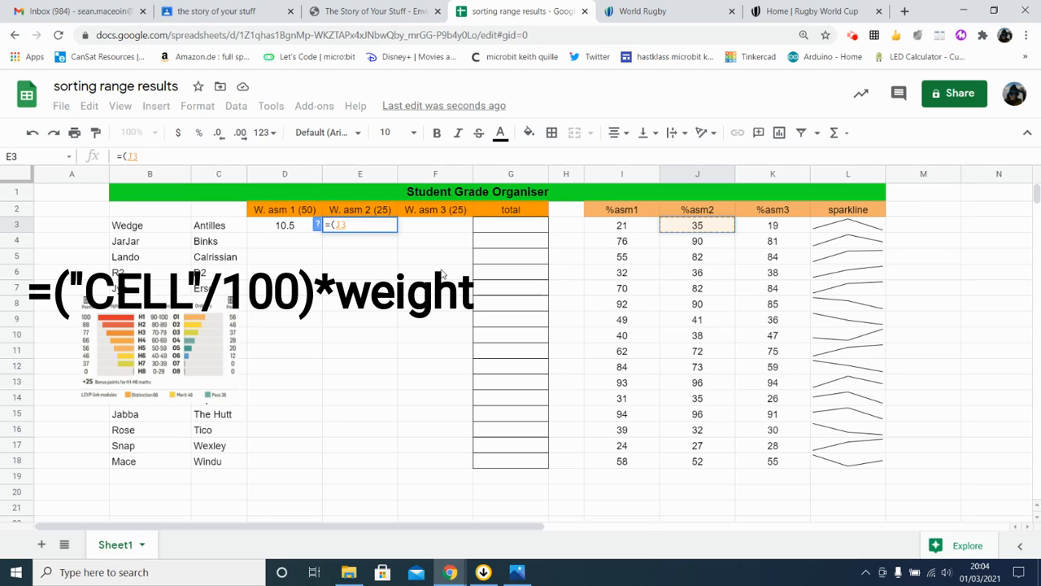
text(/100)
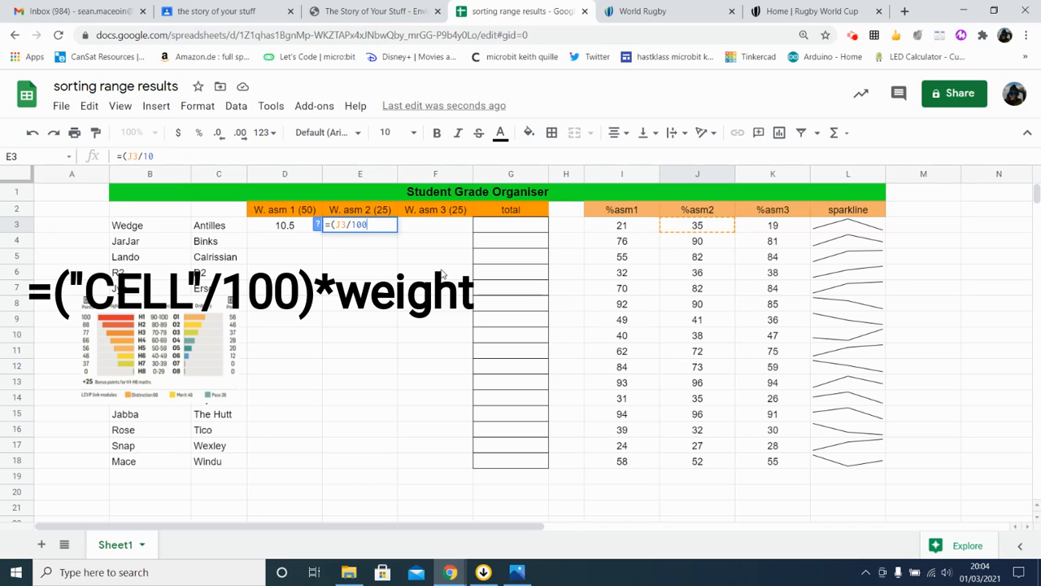
text()*25)
key(Return)
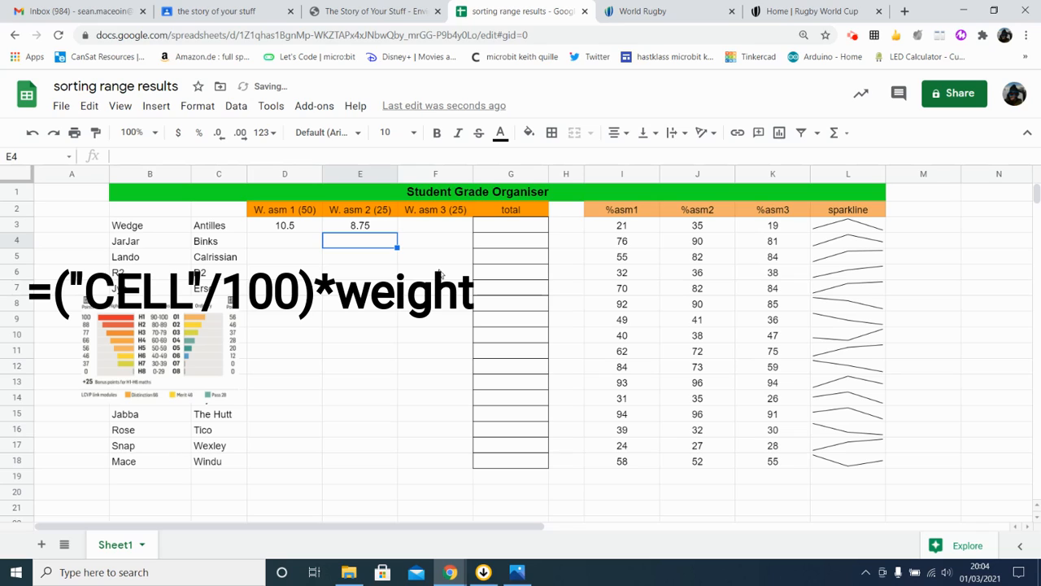
Enter the weighted assessment 3 formula =(K3/100)*25 in cell F3
click(432, 230)
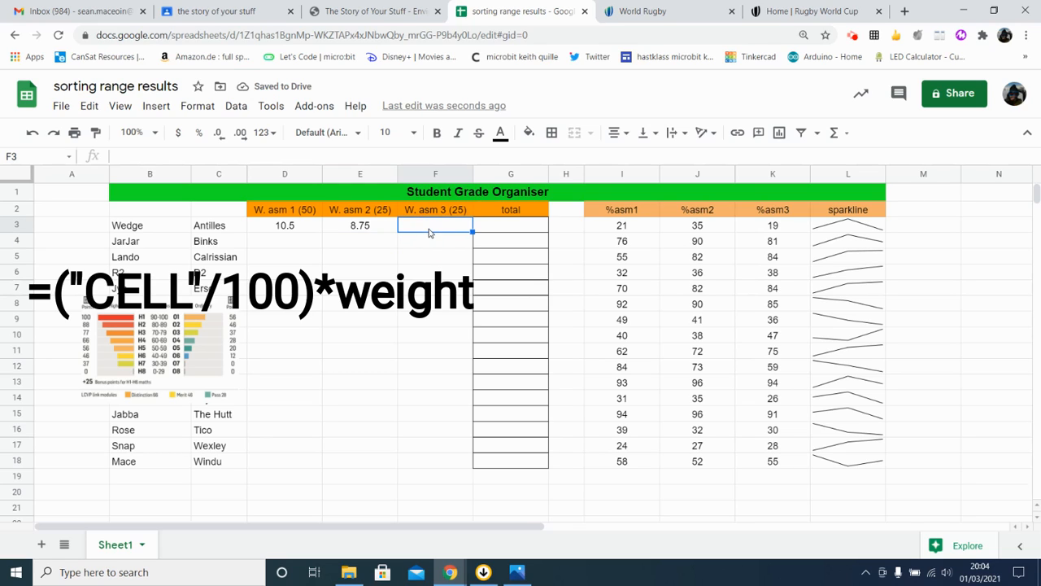
text(=)
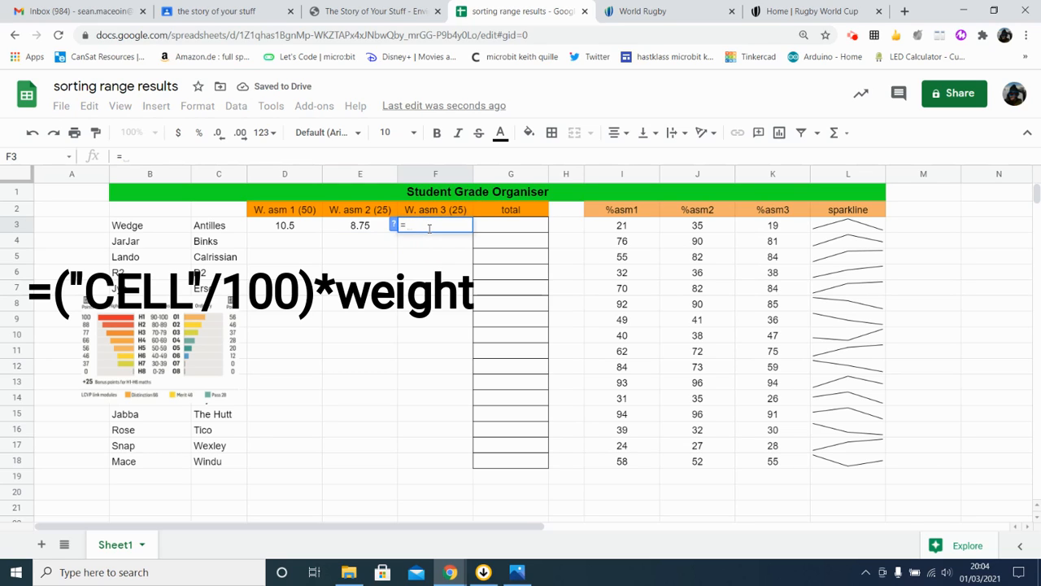
text(()
click(750, 228)
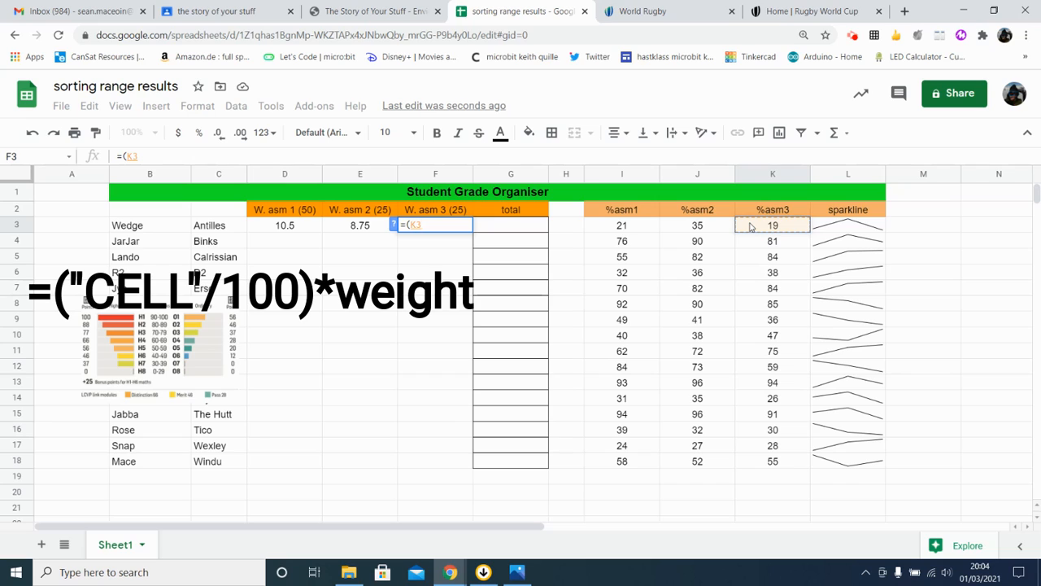
text(/1)
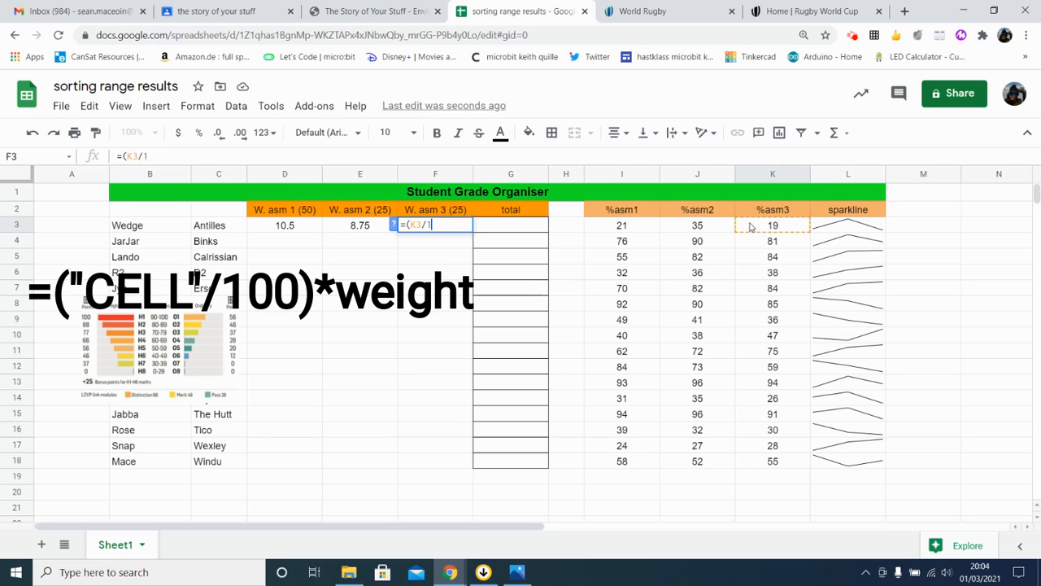
text(00))
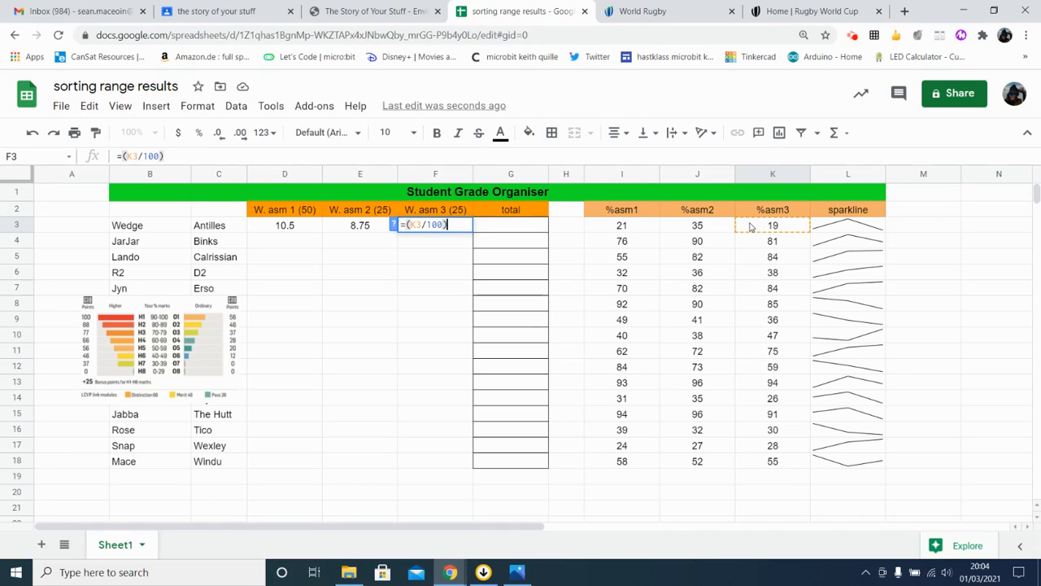
text(*25)
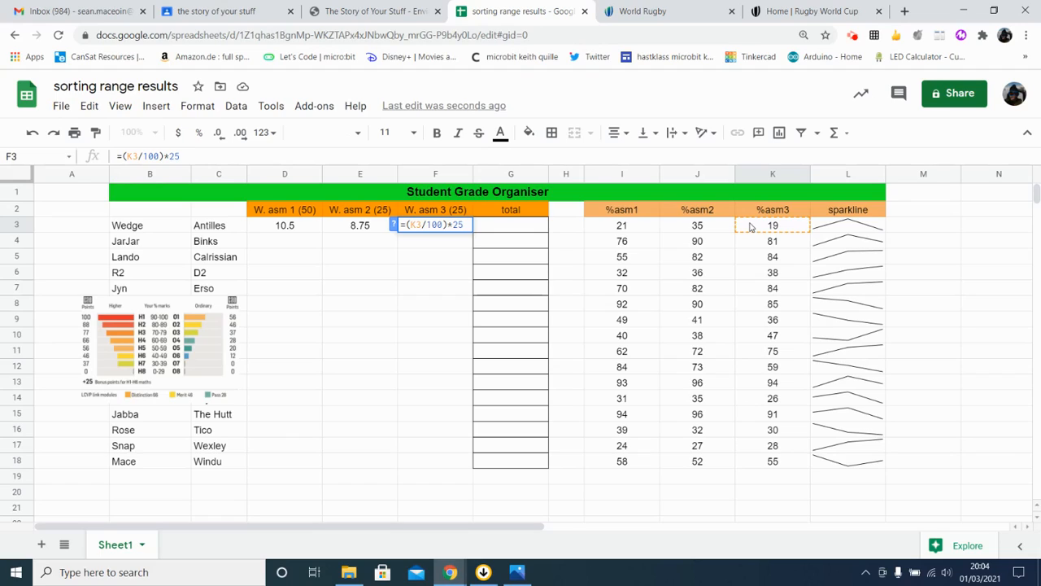
key(Return)
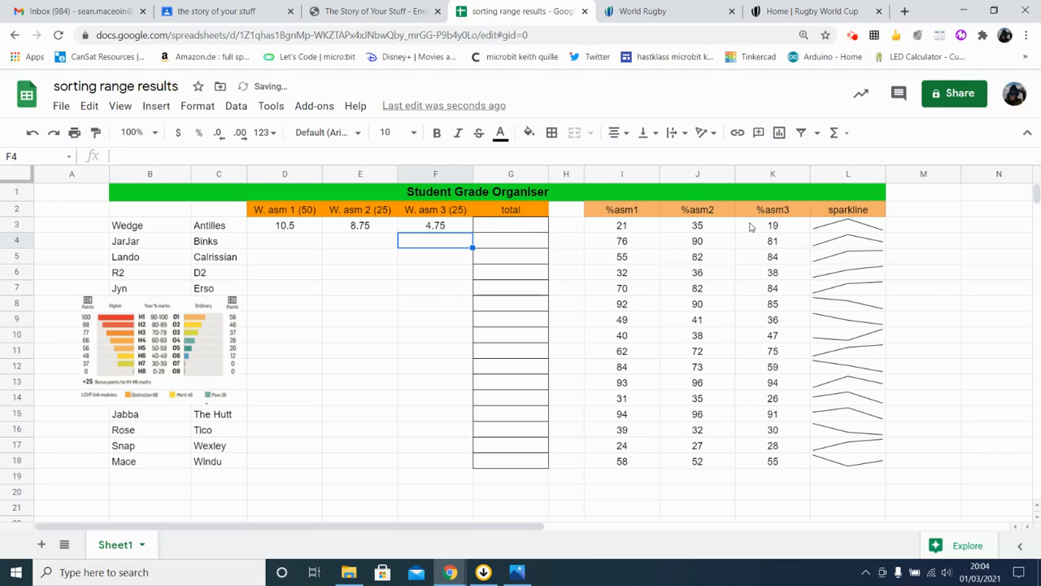
click(435, 291)
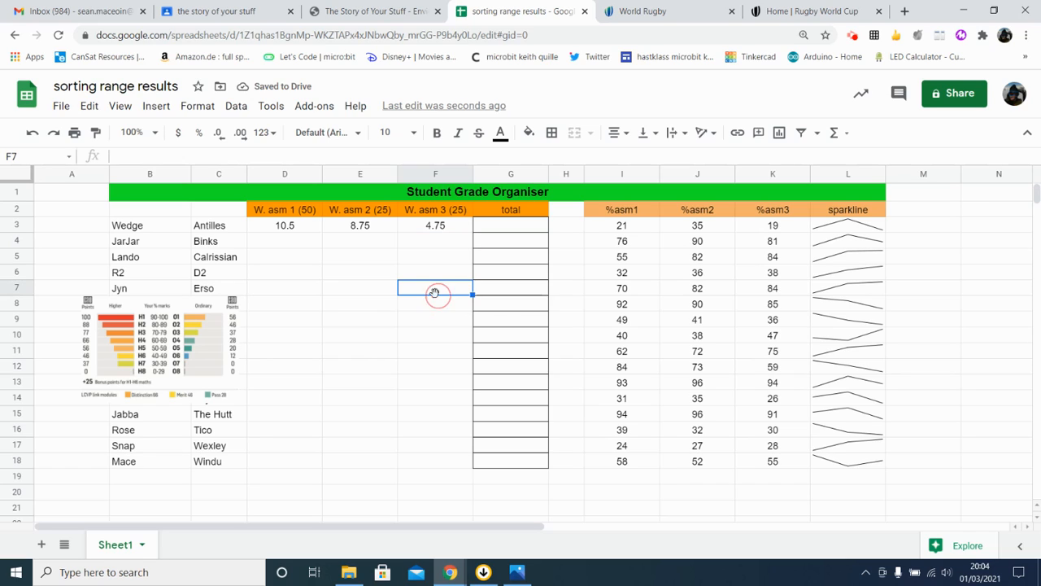
Total the three weighted marks in D3:F3 with SUM, placing the result in G3
click(314, 229)
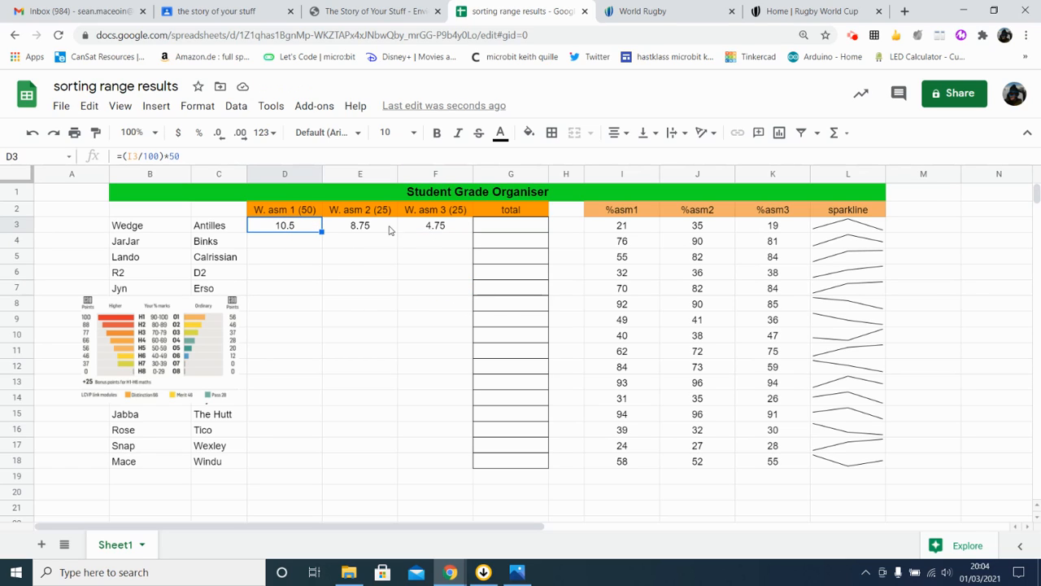
click(497, 229)
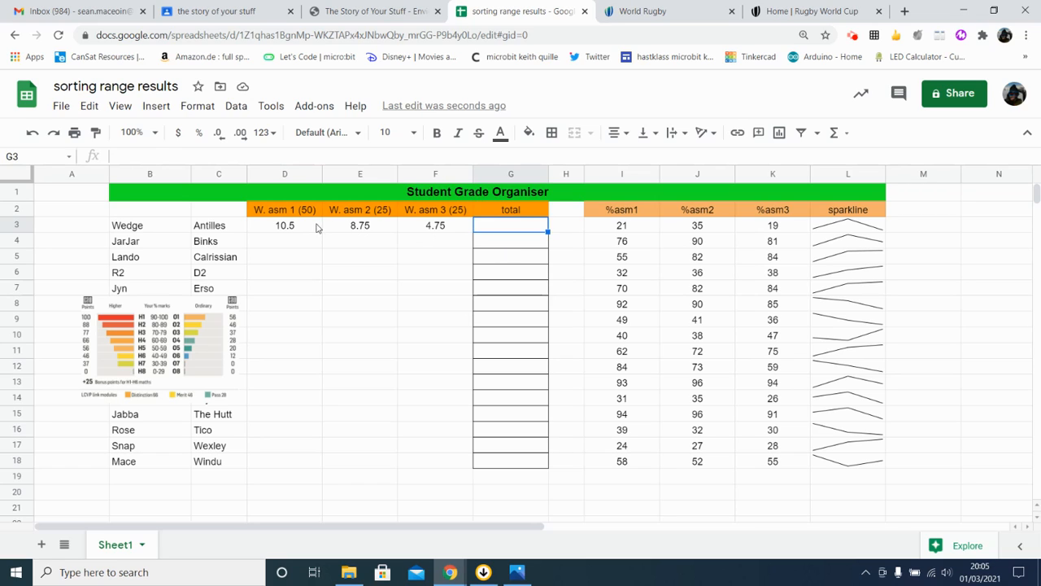
drag(317, 228, 409, 229)
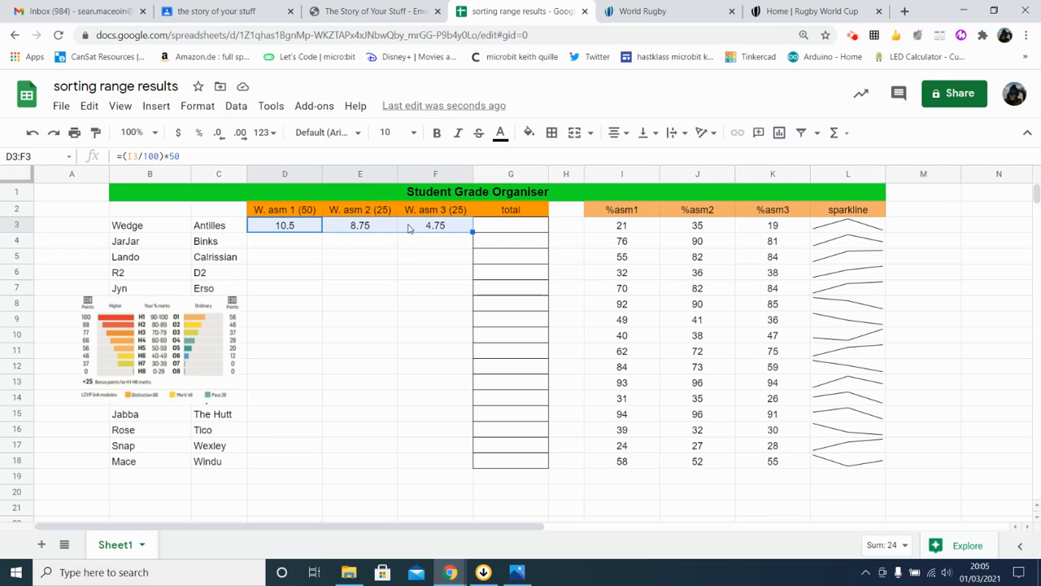
click(848, 134)
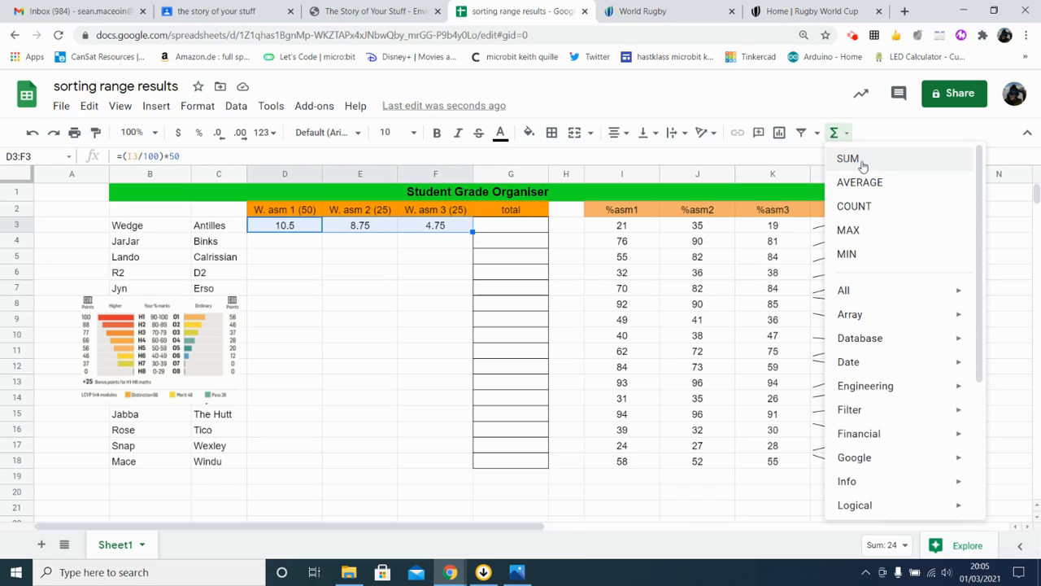
click(848, 159)
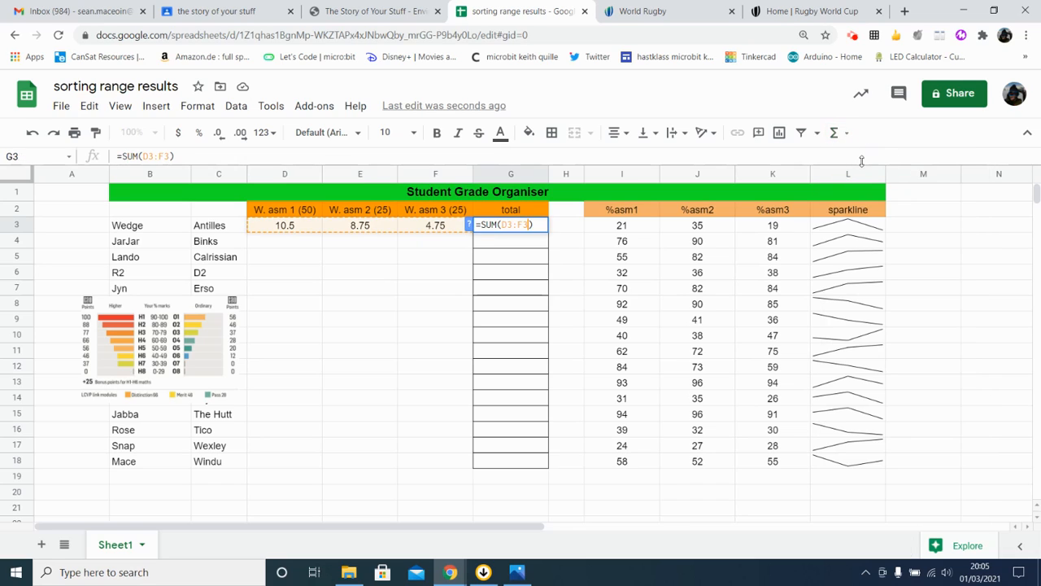
click(579, 270)
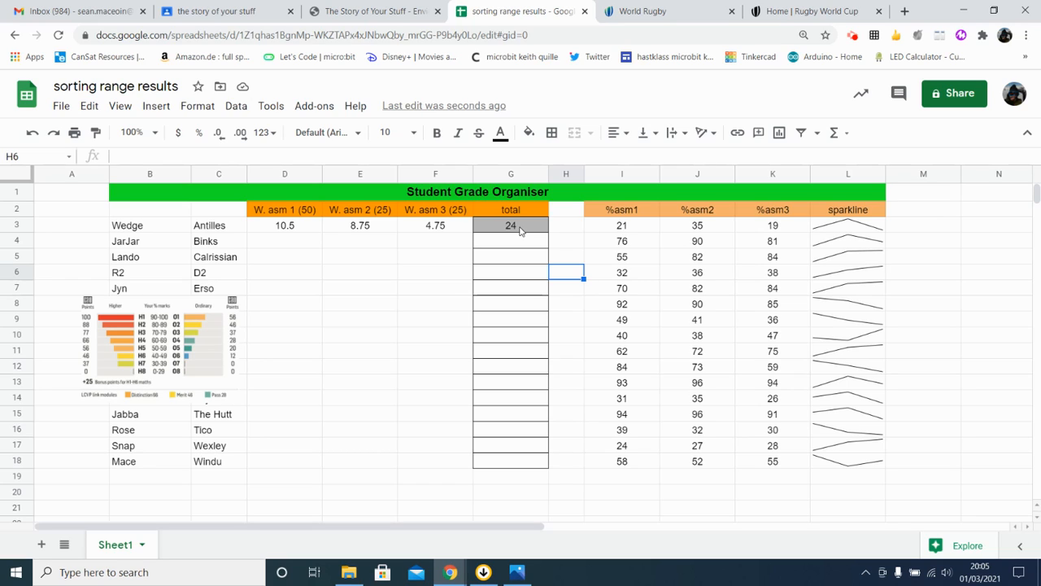
Fill the weighted mark and total formulas in D3:G3 down through row 18
click(387, 272)
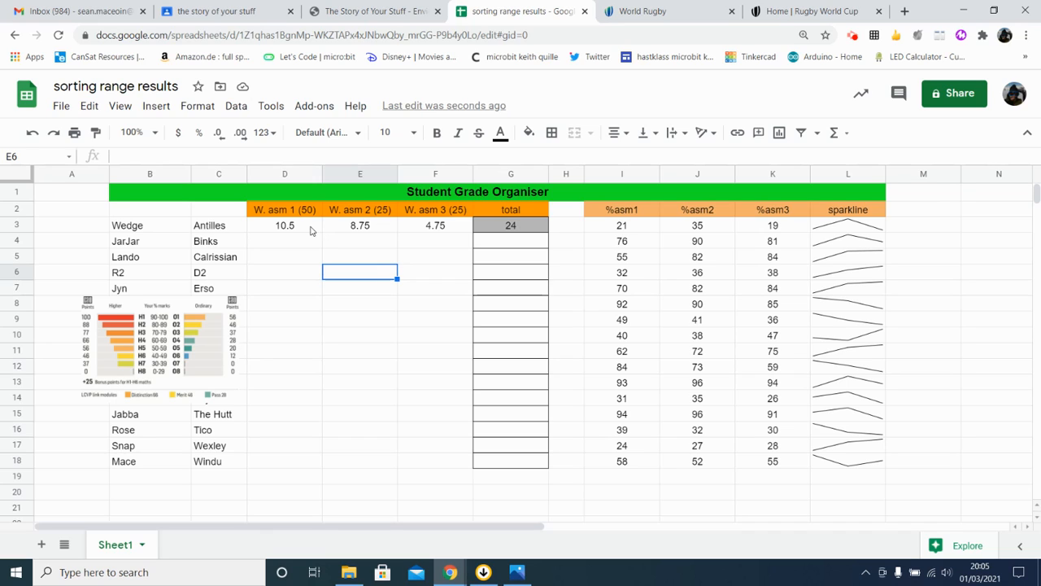
drag(310, 230, 485, 227)
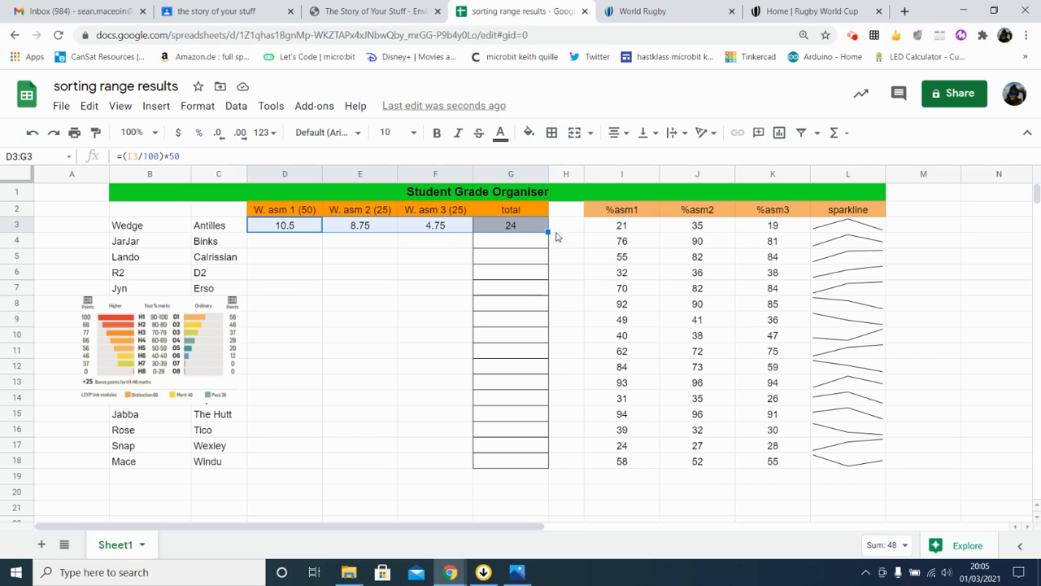
drag(548, 231, 547, 466)
click(578, 383)
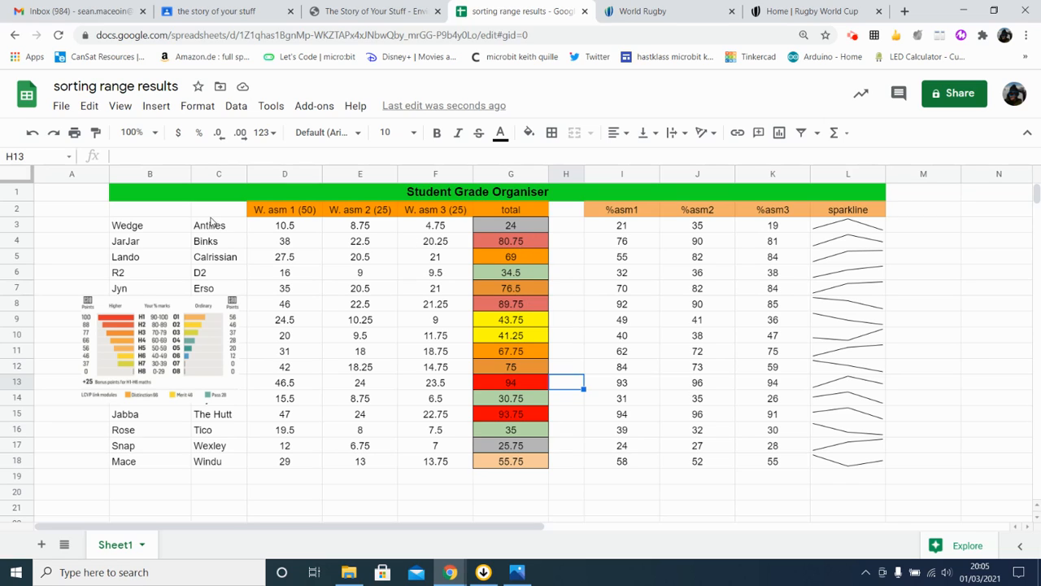
click(215, 174)
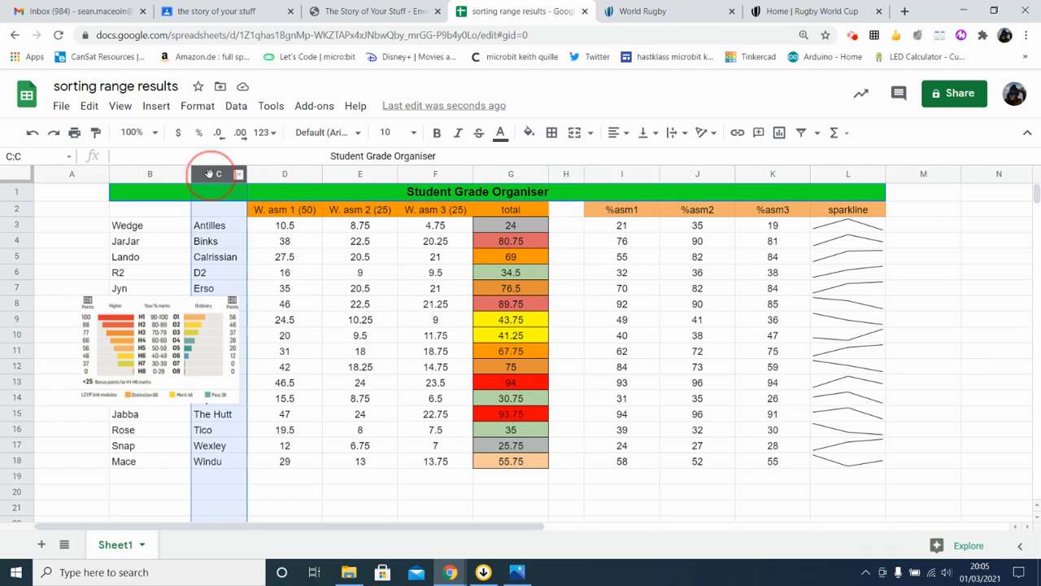
click(566, 397)
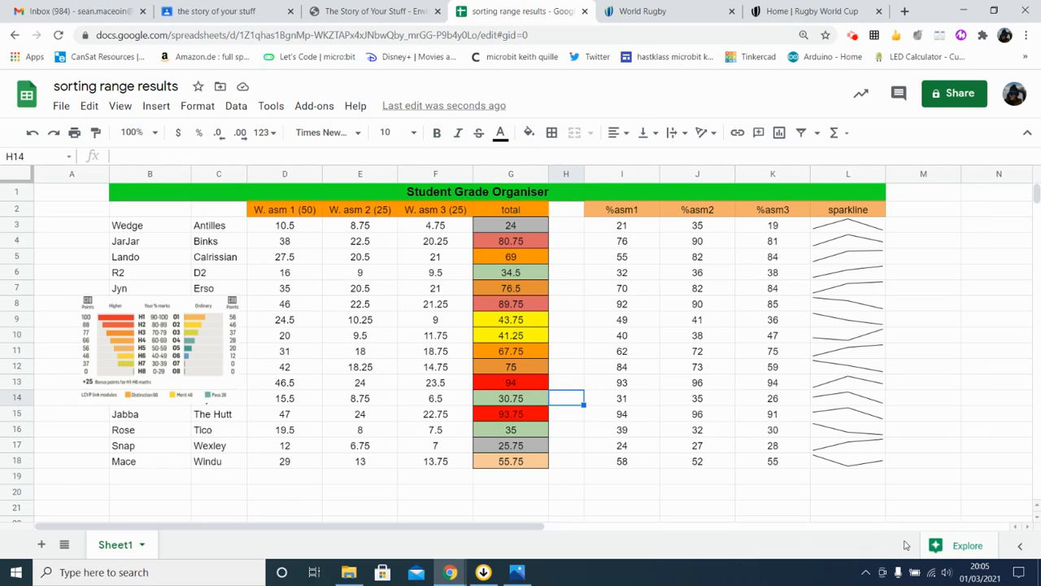
click(913, 465)
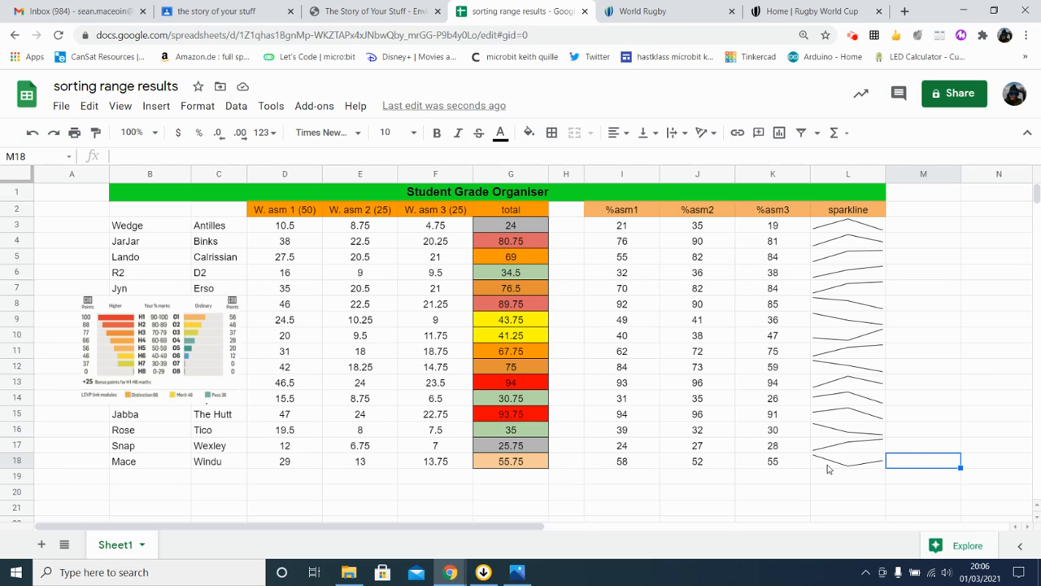
Sort the range B3:L18 by column G in Z → A order, without a header row
drag(830, 465, 139, 237)
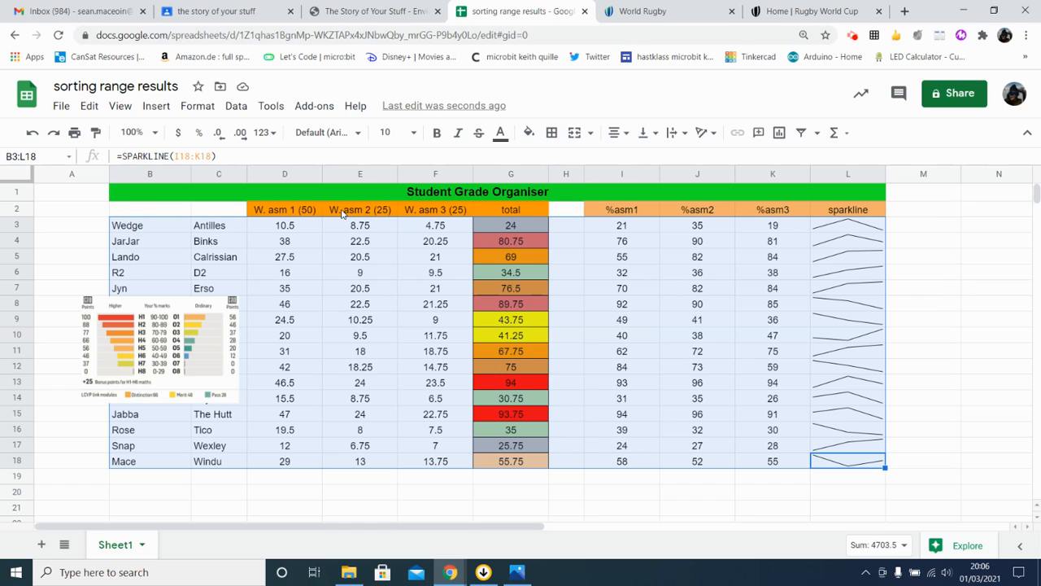
click(235, 106)
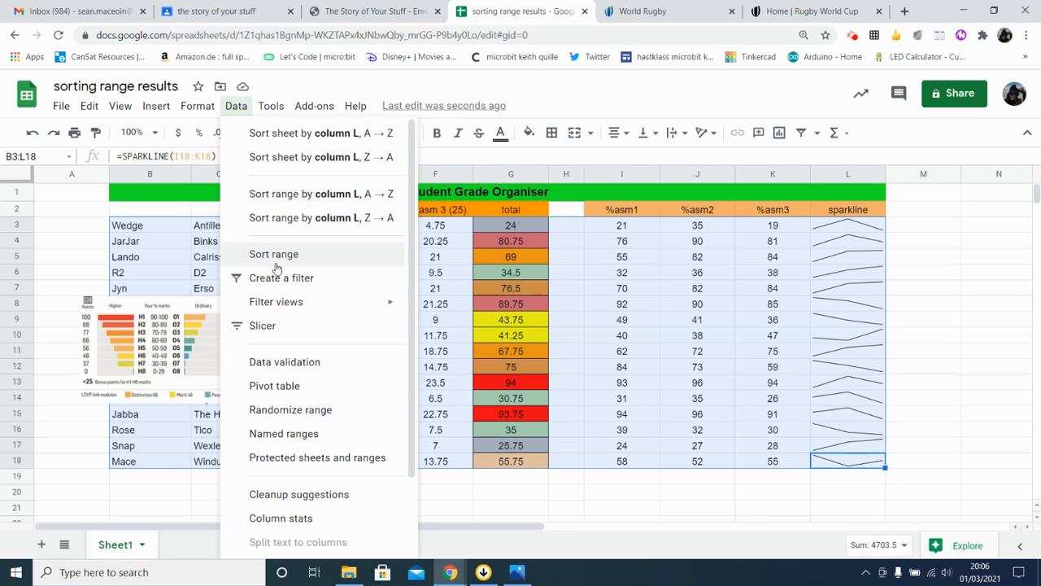
click(273, 255)
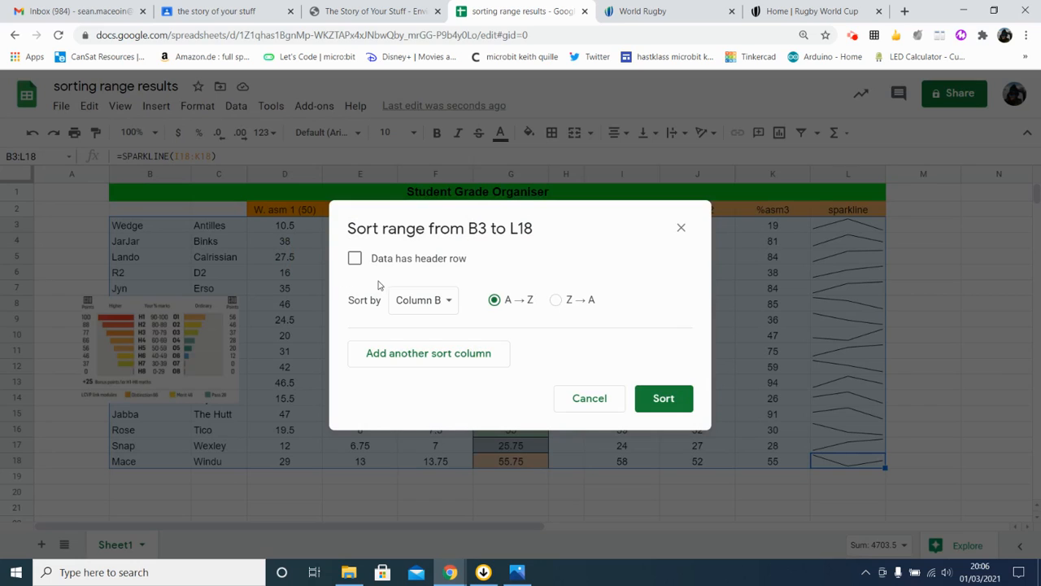
click(511, 244)
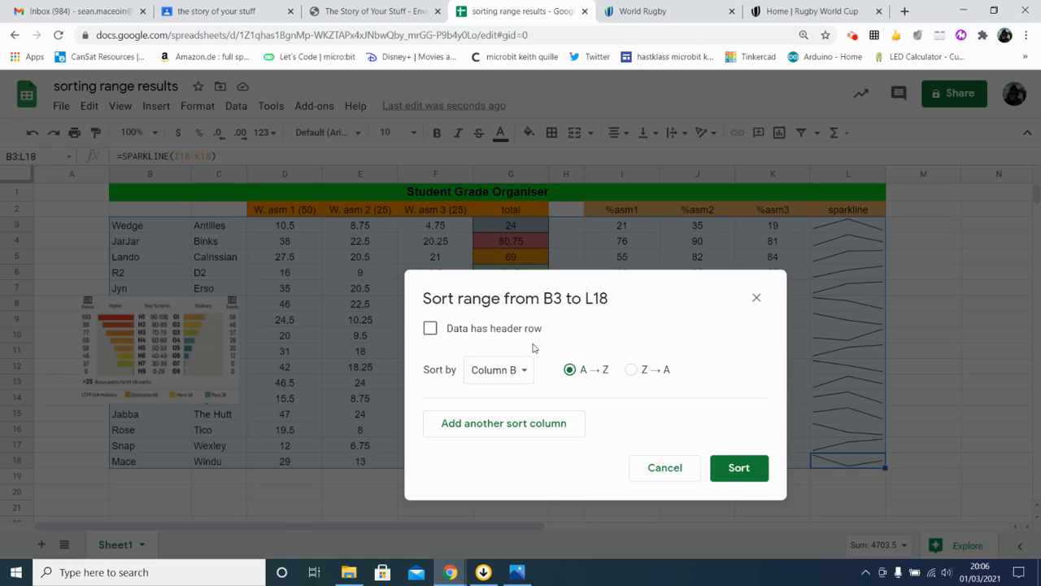
click(500, 369)
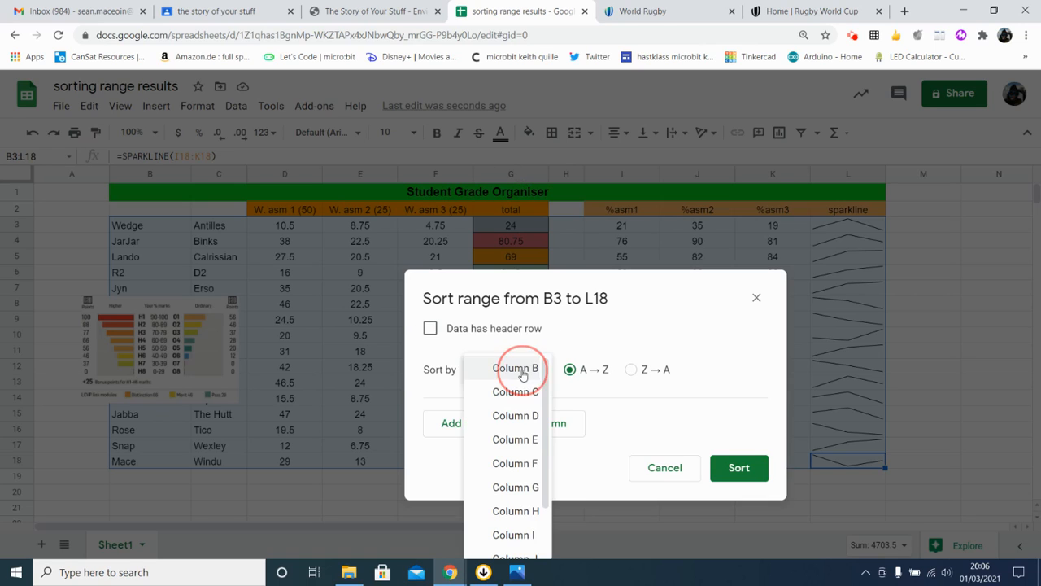
click(514, 488)
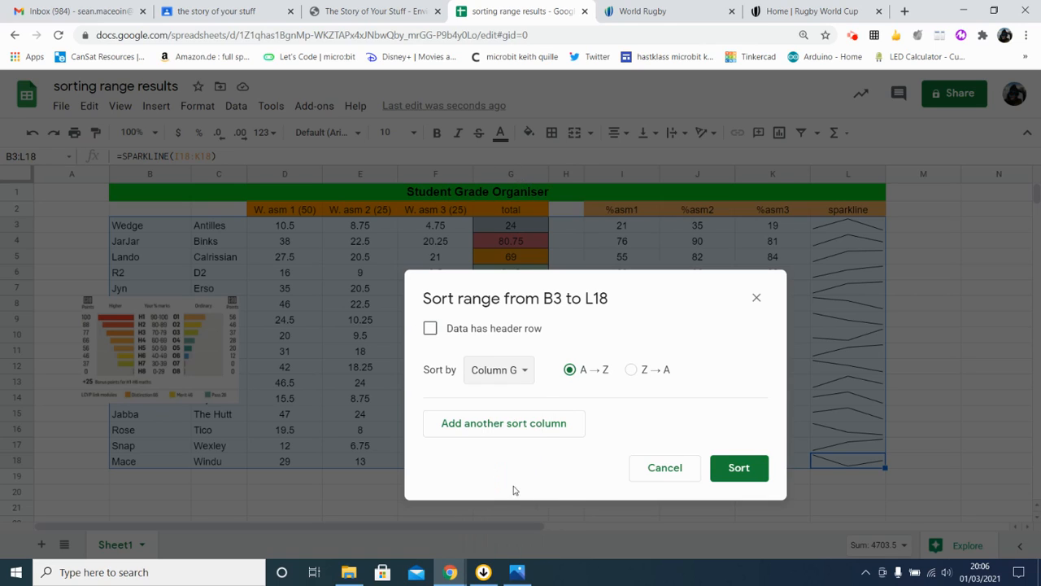
click(632, 370)
click(736, 468)
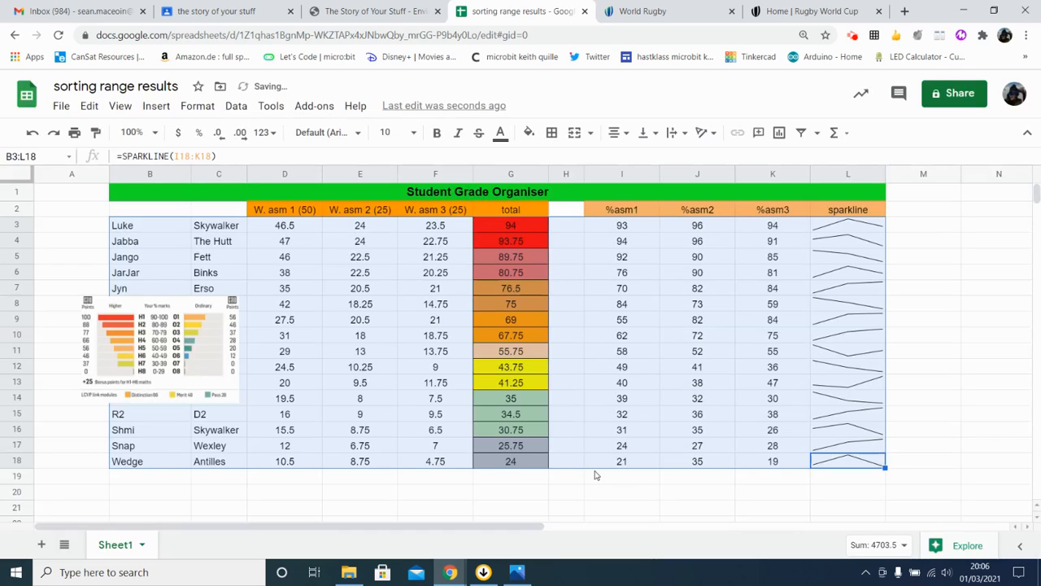
click(932, 336)
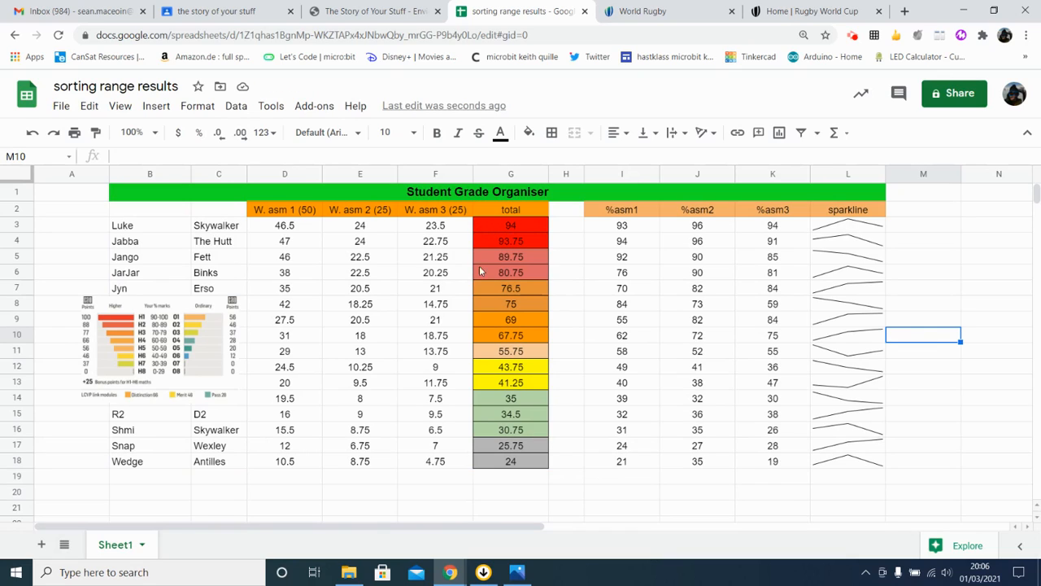
Move the grade bands image beside the total column and enlarge it from column H down to about row 21
click(163, 305)
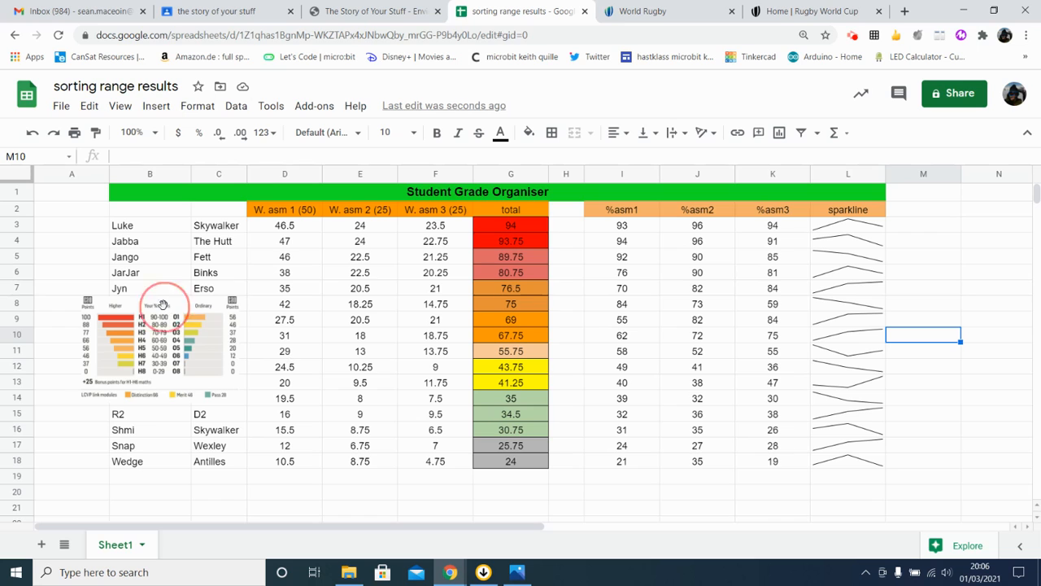
drag(163, 305, 630, 188)
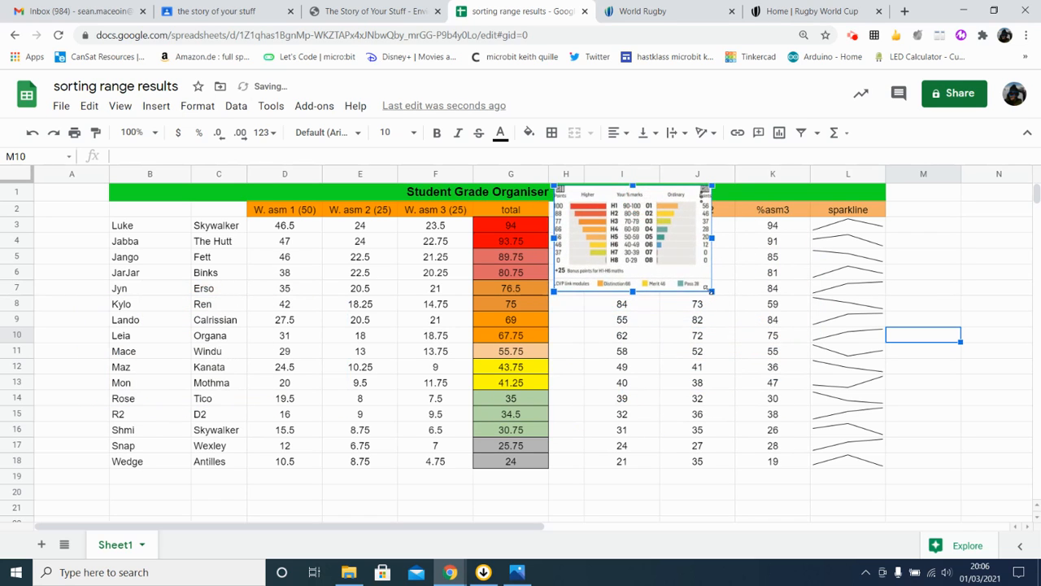
drag(706, 287, 914, 517)
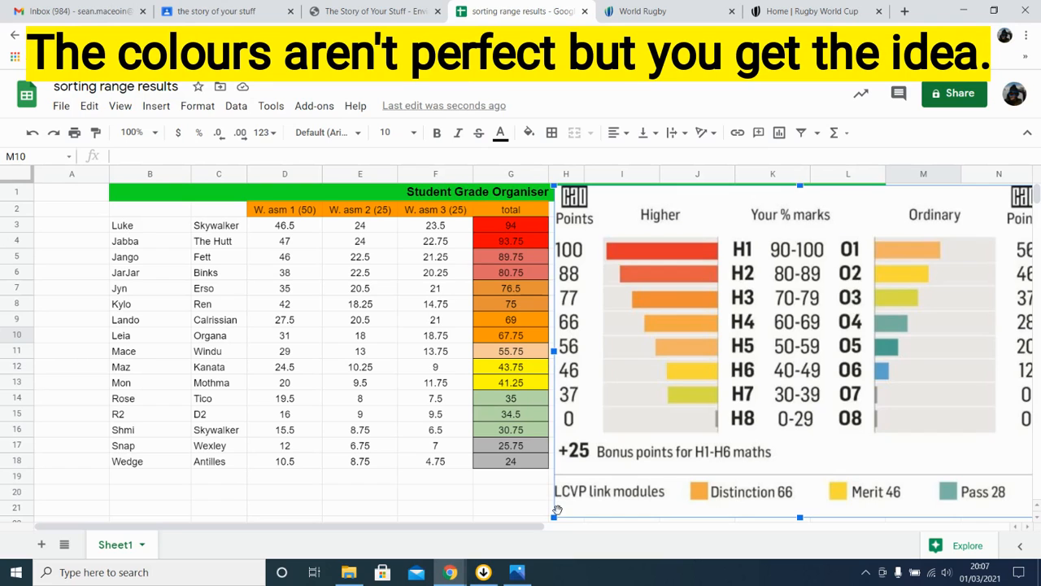
Shrink the grade bands image, move it over the student names, and resize it to cover about B2 to D12
drag(553, 517, 864, 308)
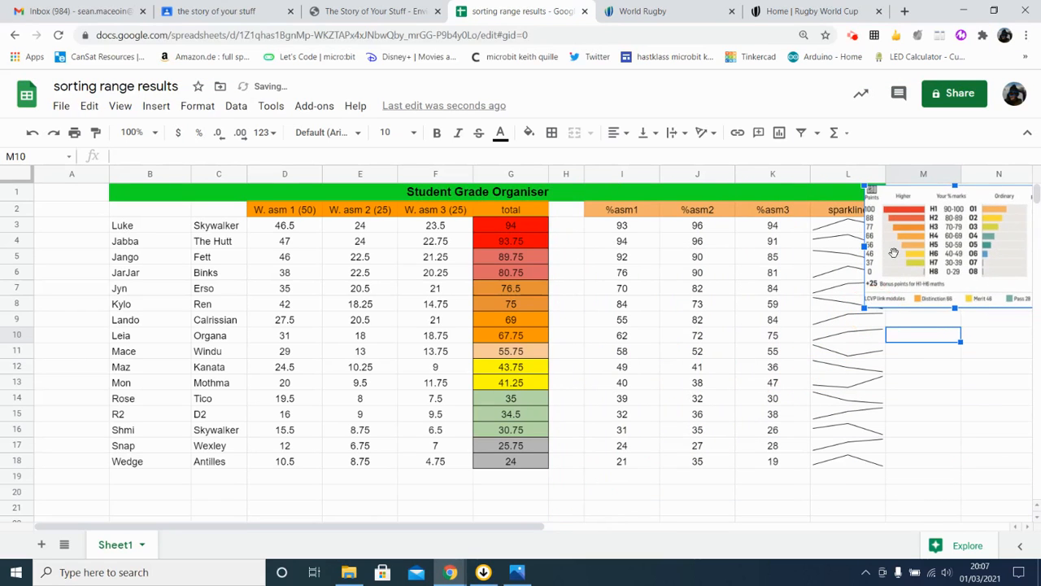
drag(916, 204, 145, 210)
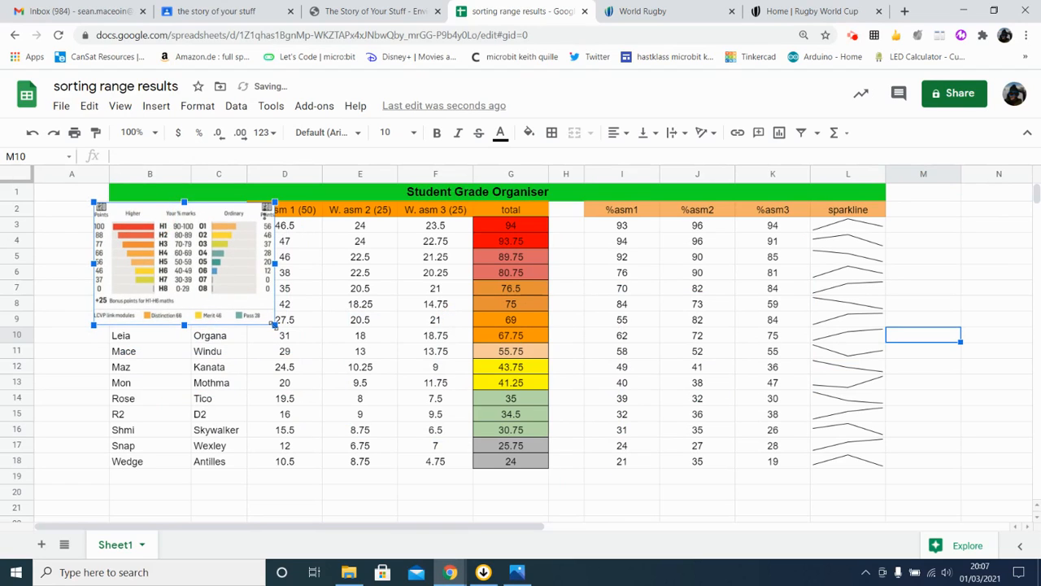
drag(278, 325, 303, 375)
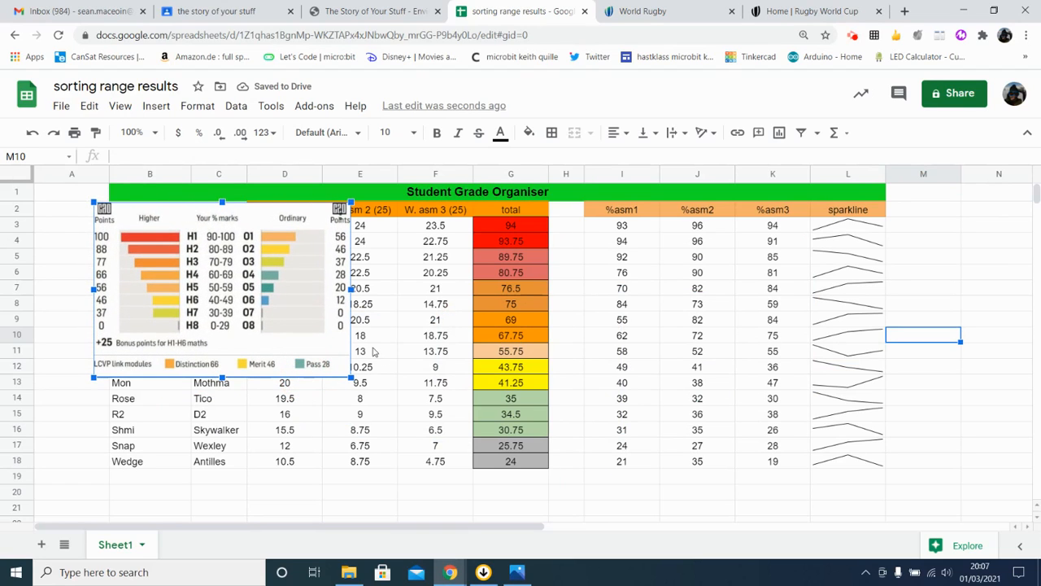
Open the conditional format rules for the totals in G3:G18 and look through the whole rule list
click(491, 230)
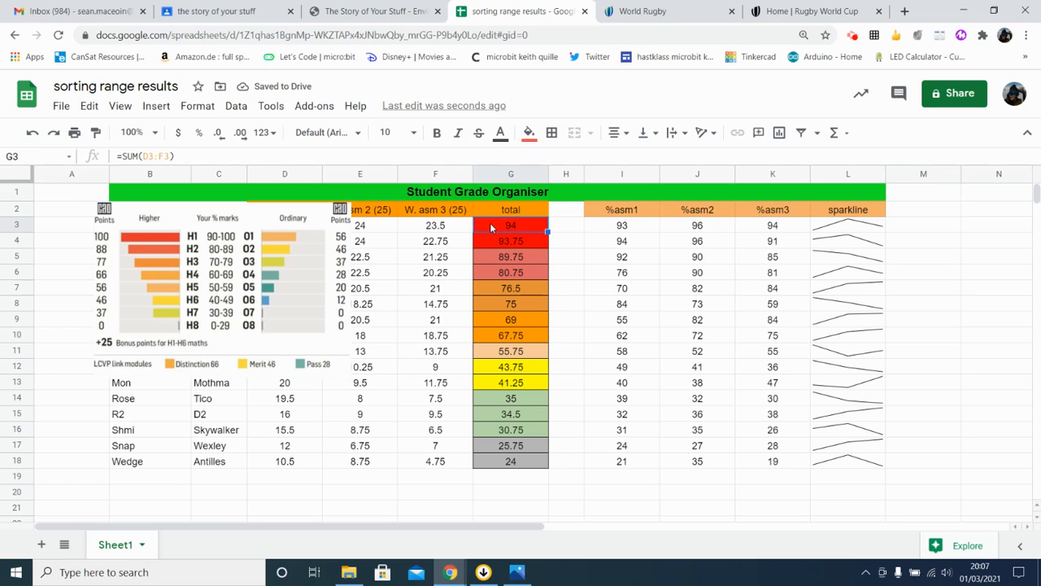
drag(492, 229, 476, 458)
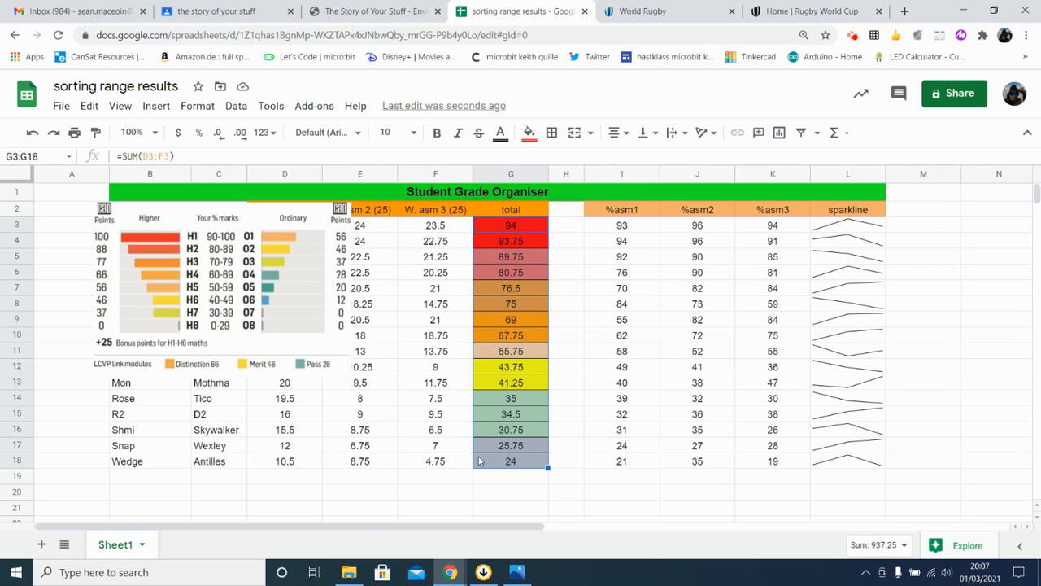
click(194, 106)
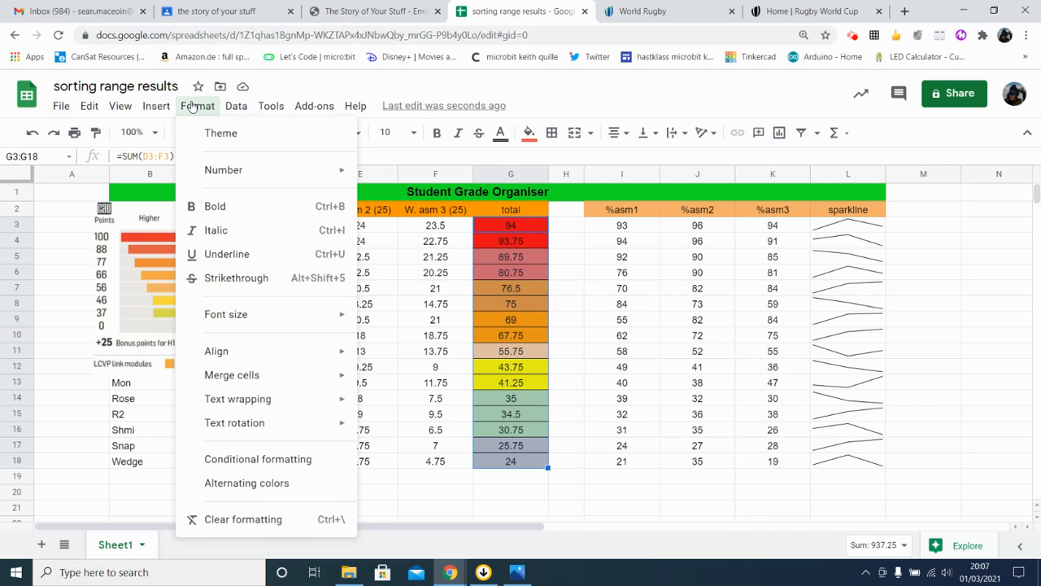
click(280, 460)
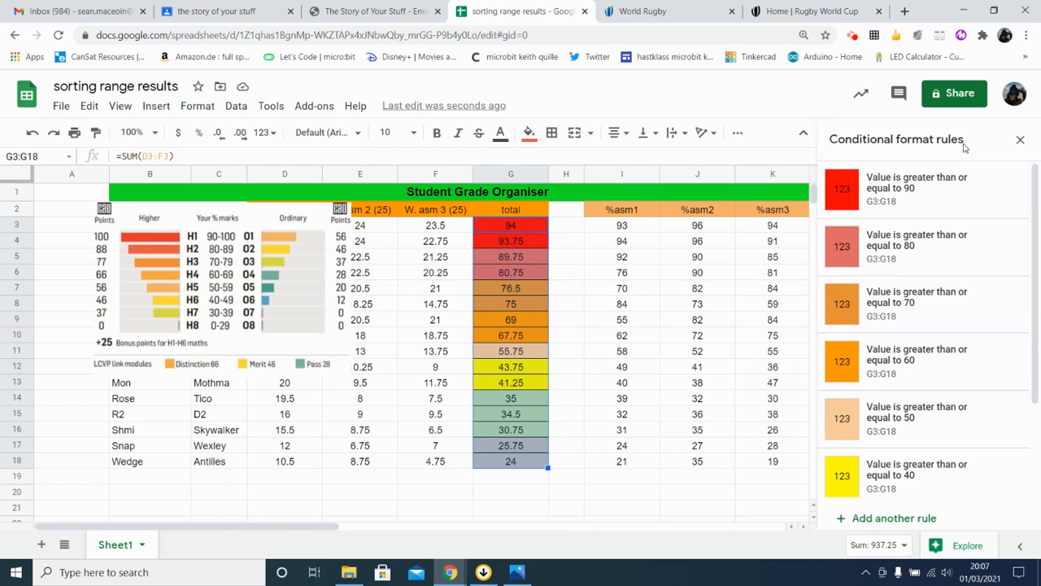
drag(1026, 200, 1033, 311)
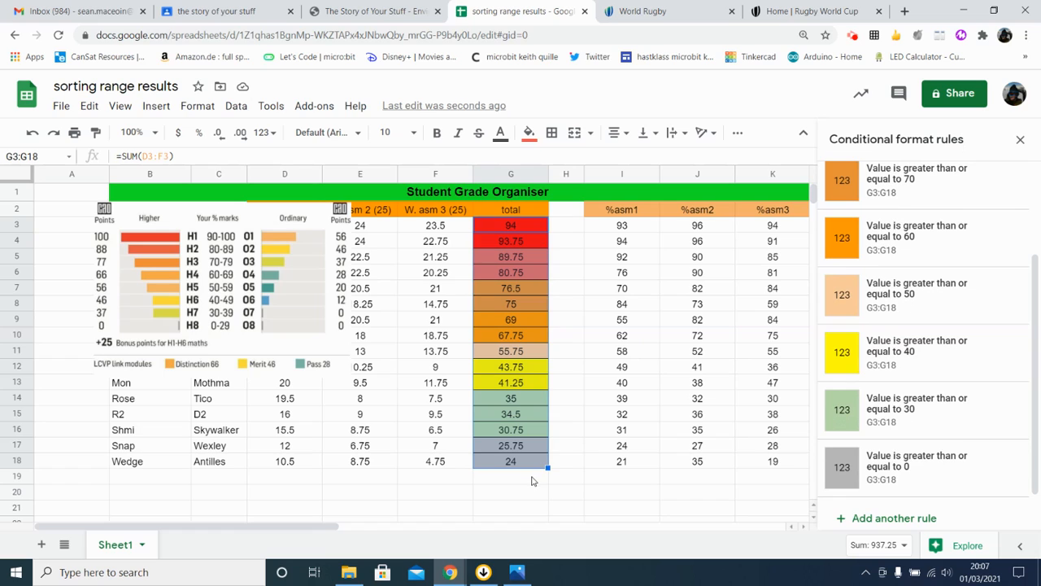
drag(1037, 389, 1039, 258)
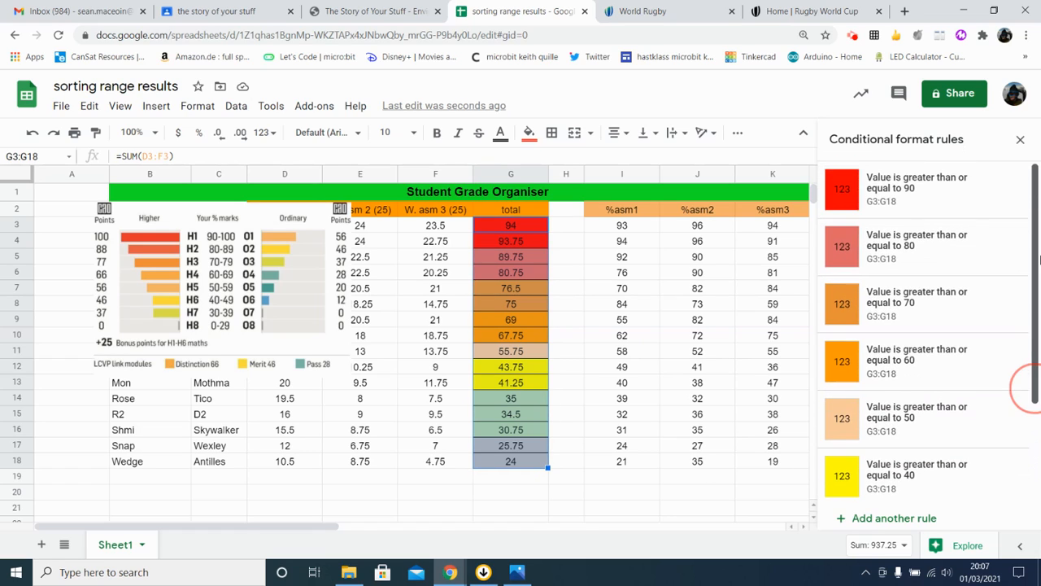
Inspect the condition and fill of the "greater than or equal to 90" rule, and review the remaining colour rules
click(928, 202)
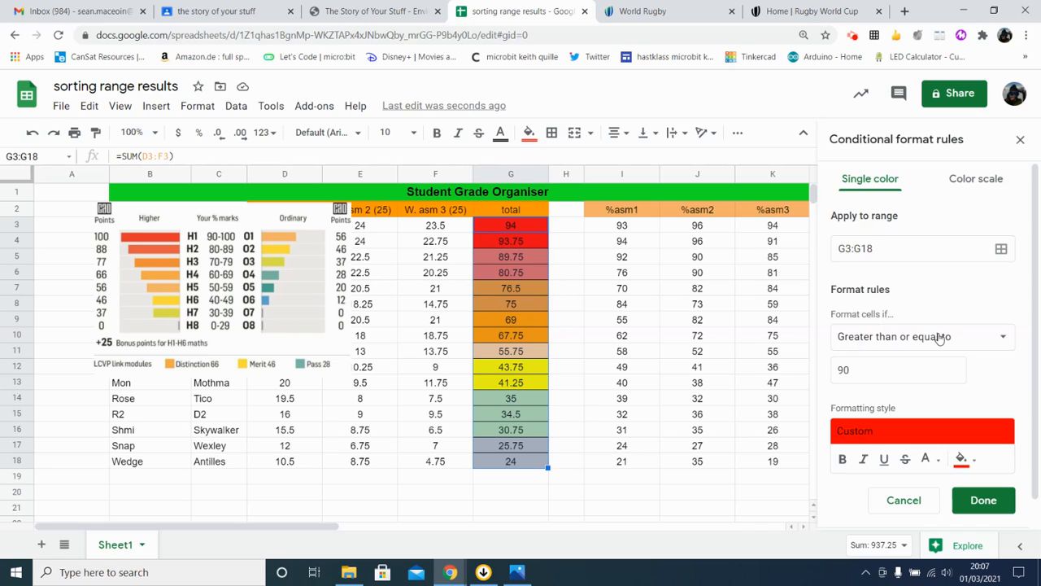
click(865, 370)
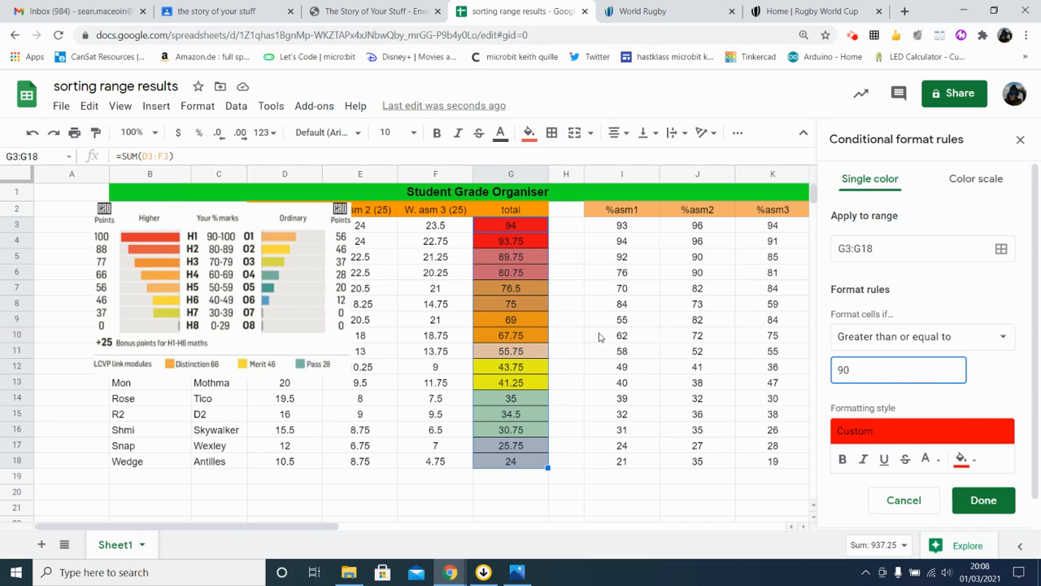
click(982, 500)
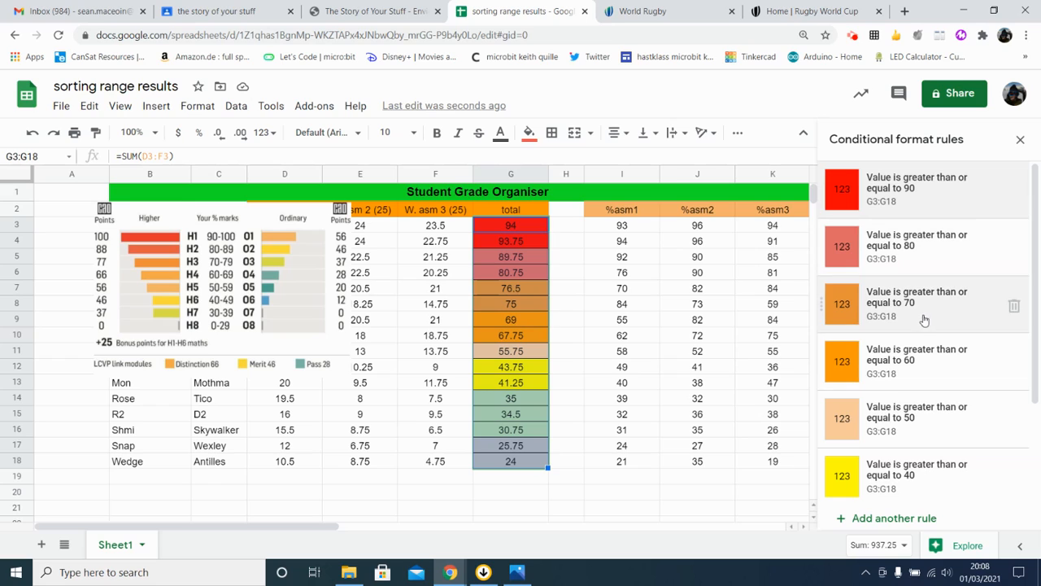
scroll(934, 434, down, 3)
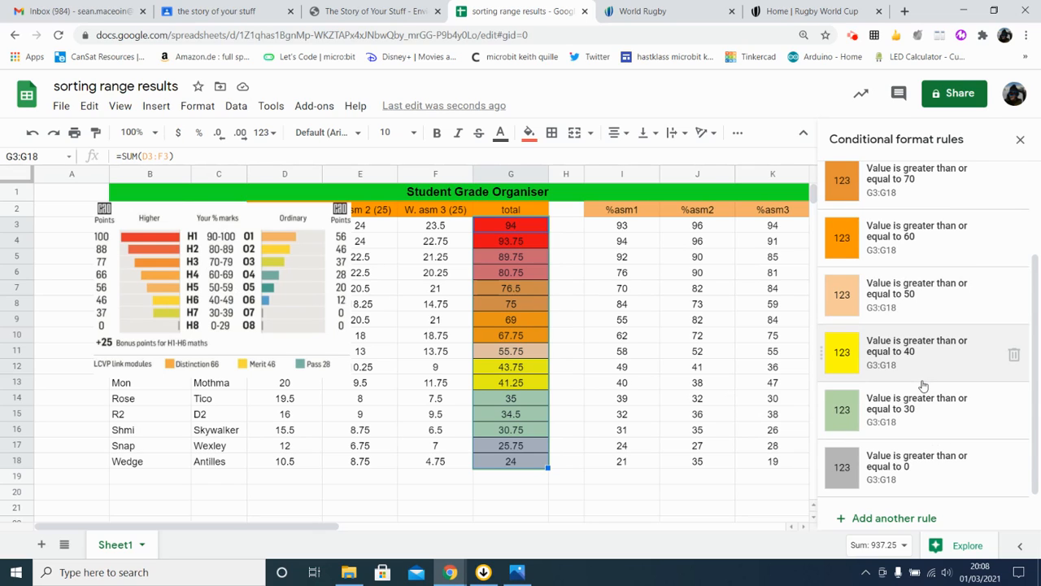
scroll(923, 384, up, 3)
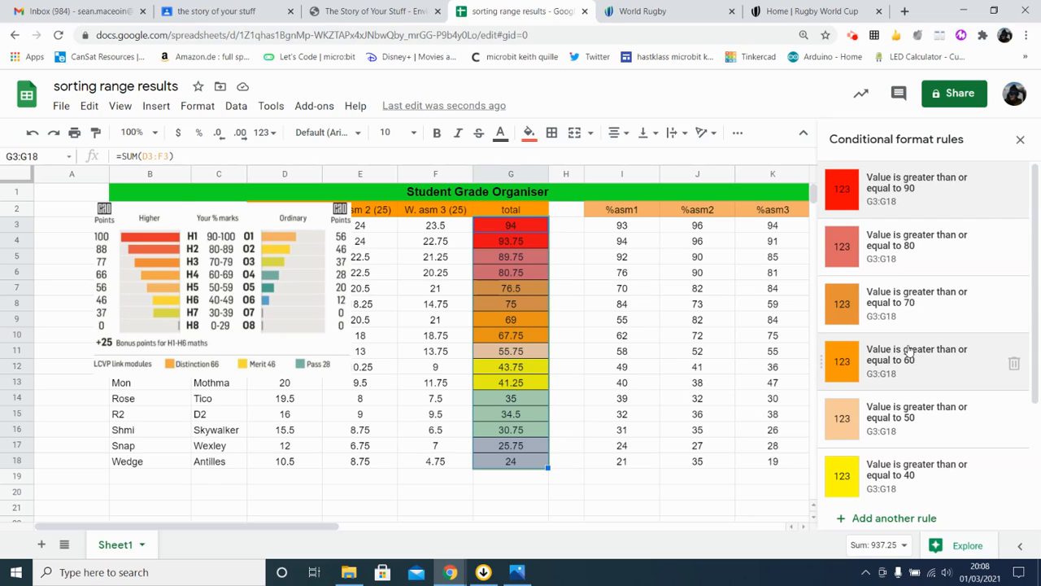